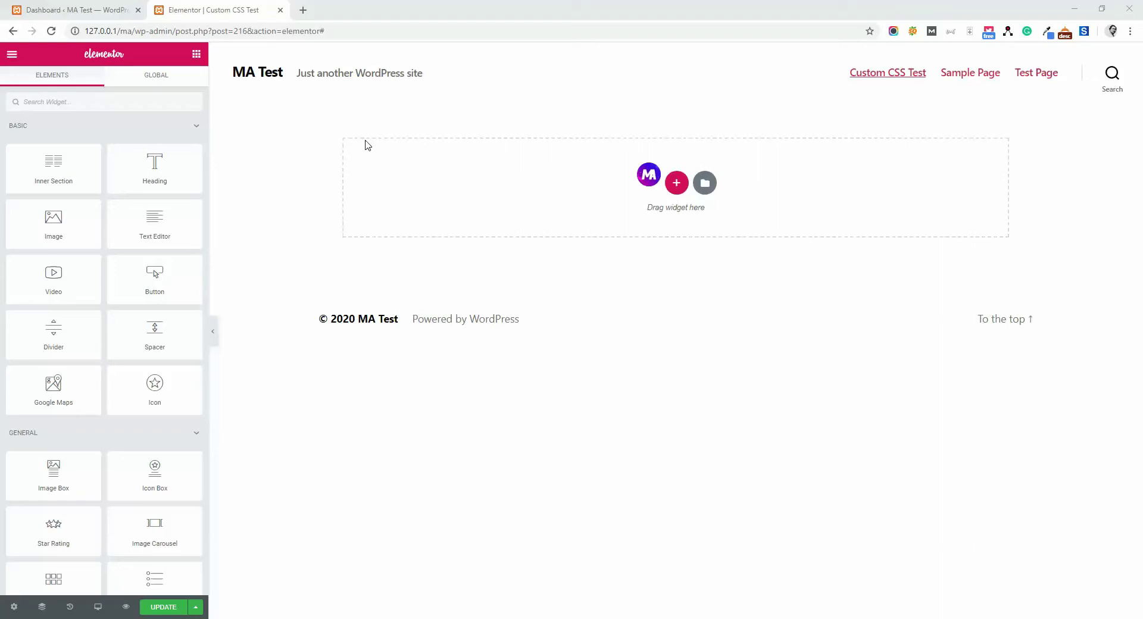
- Add a one-column section to the Custom CSS Test page and open its empty MA Custom CSS editor
key(ctrl+Tab)
key(ctrl+Tab)
key(ctrl+Tab)
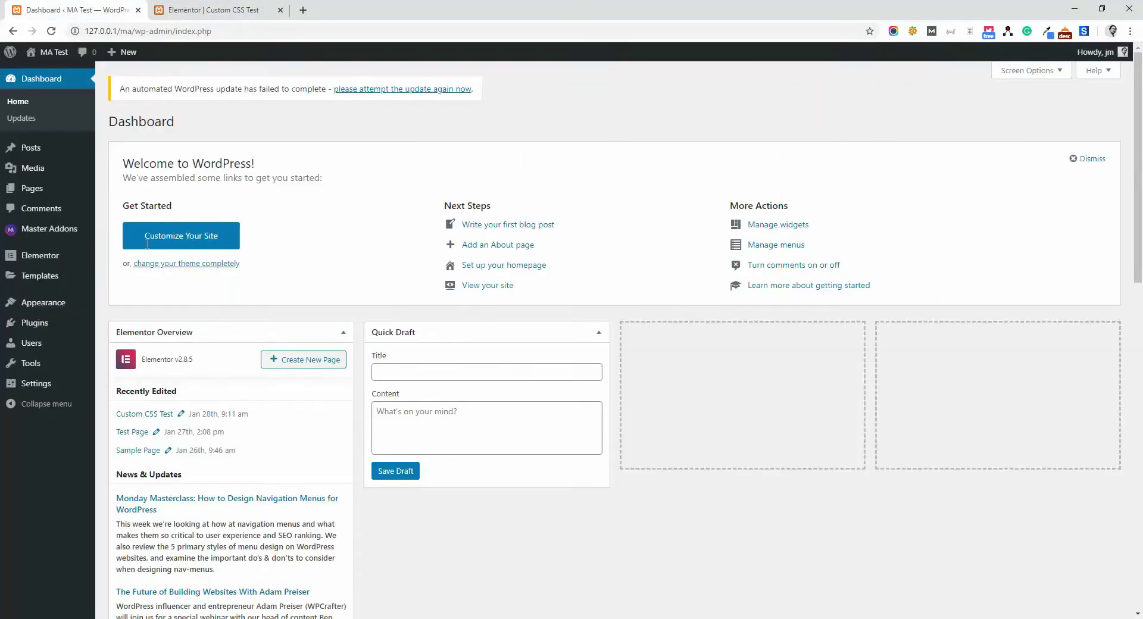
mouse_move(60, 257)
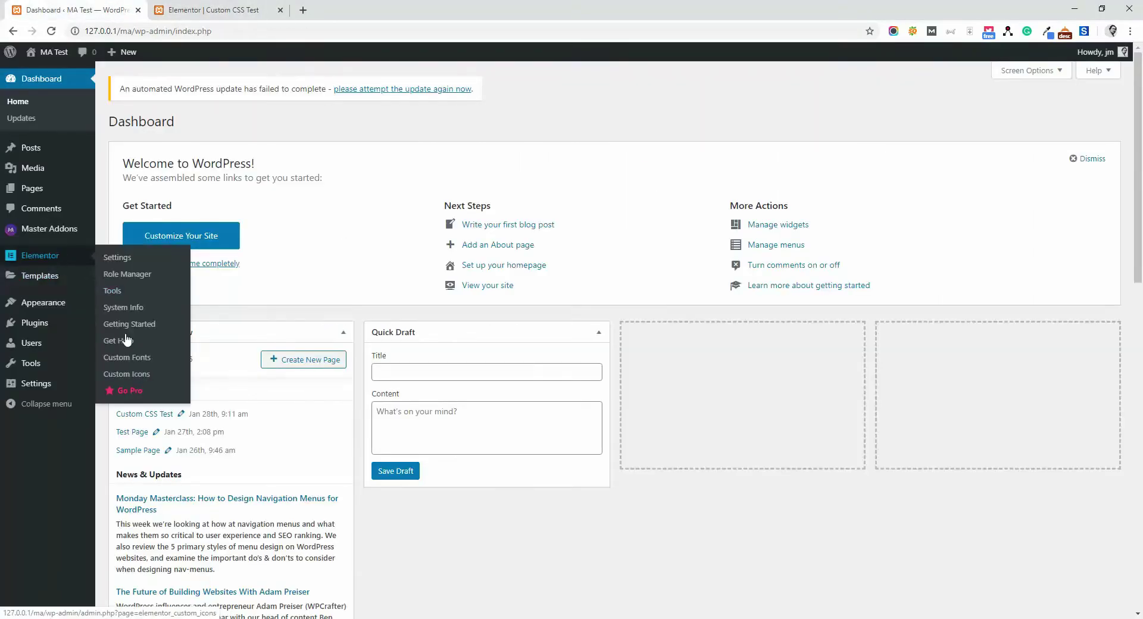
click(238, 10)
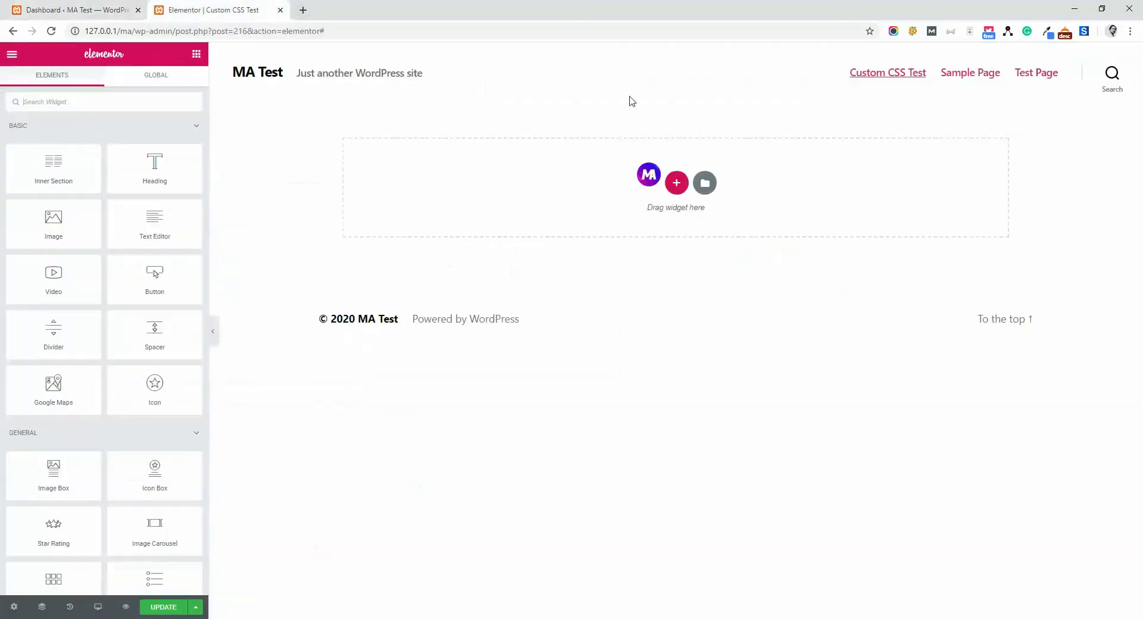
click(676, 183)
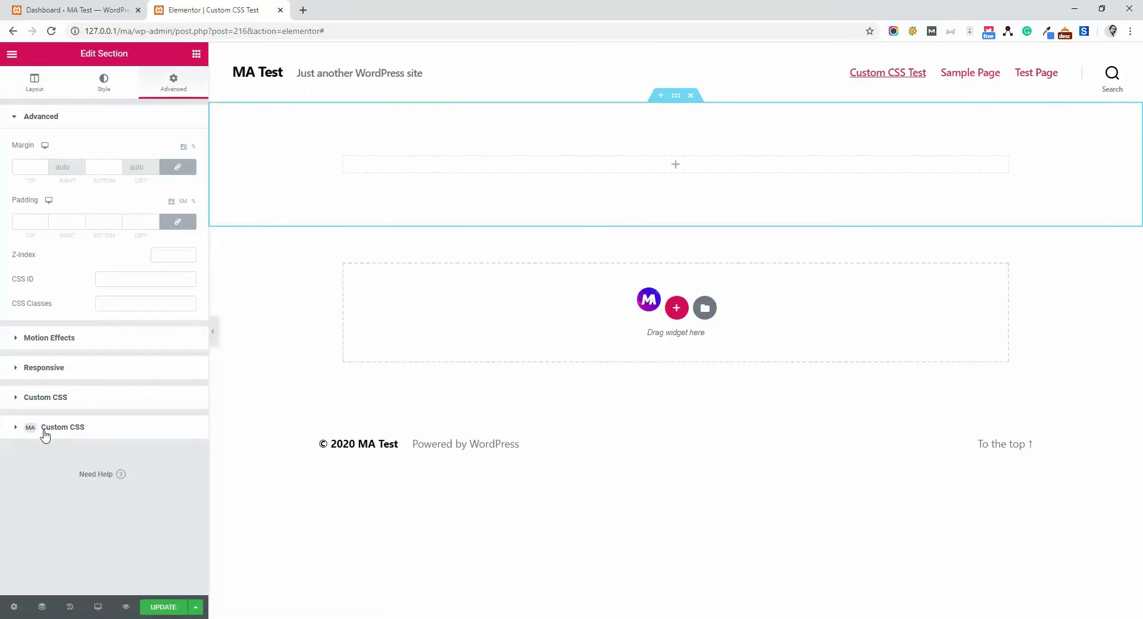
click(60, 427)
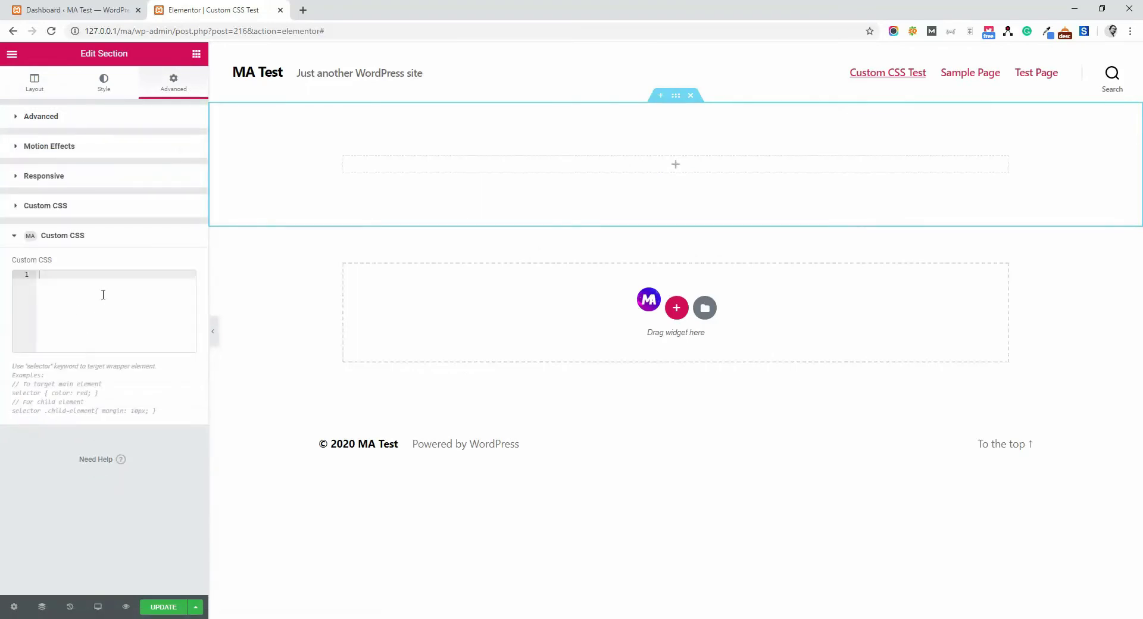
- Search Add Plugins for 'master addons' to confirm Master Addons for Elementor is already active
click(74, 10)
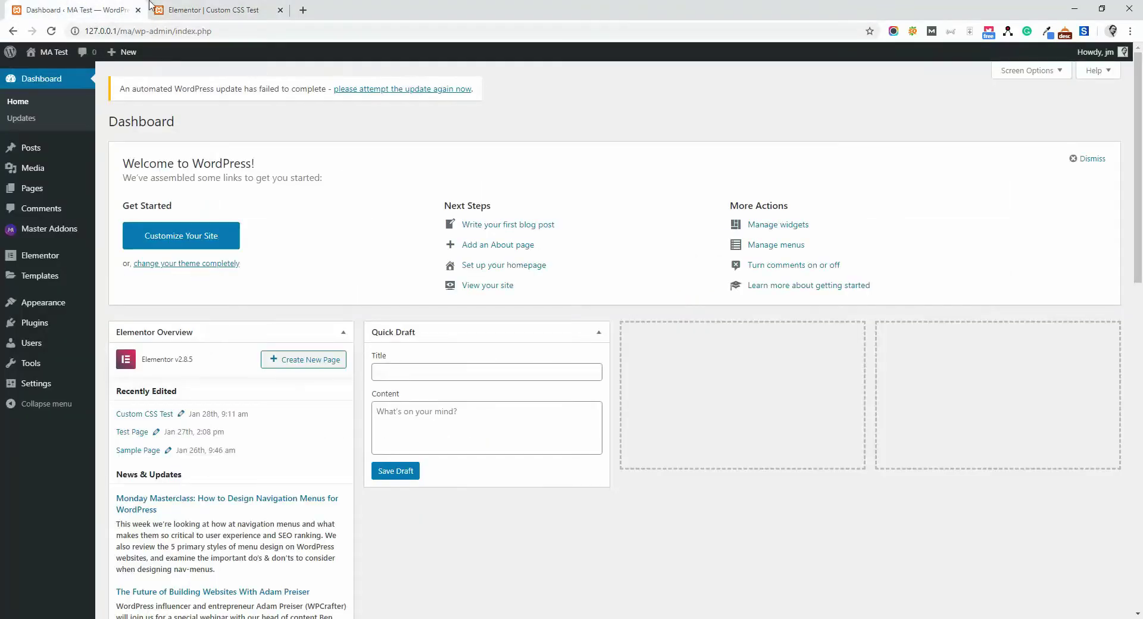
mouse_move(37, 325)
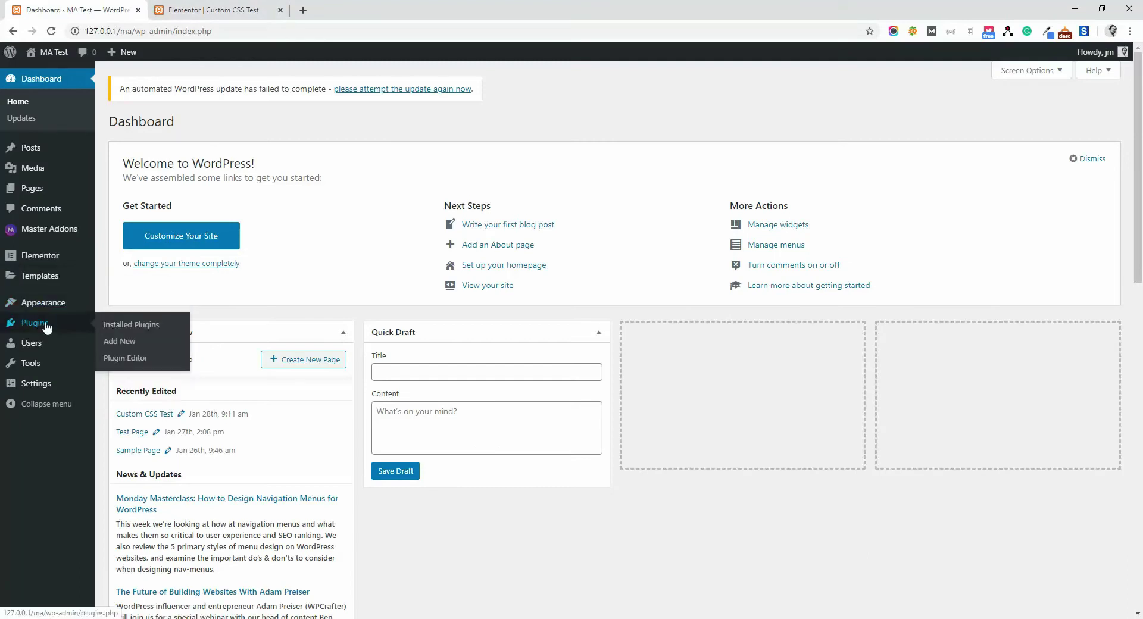
click(141, 343)
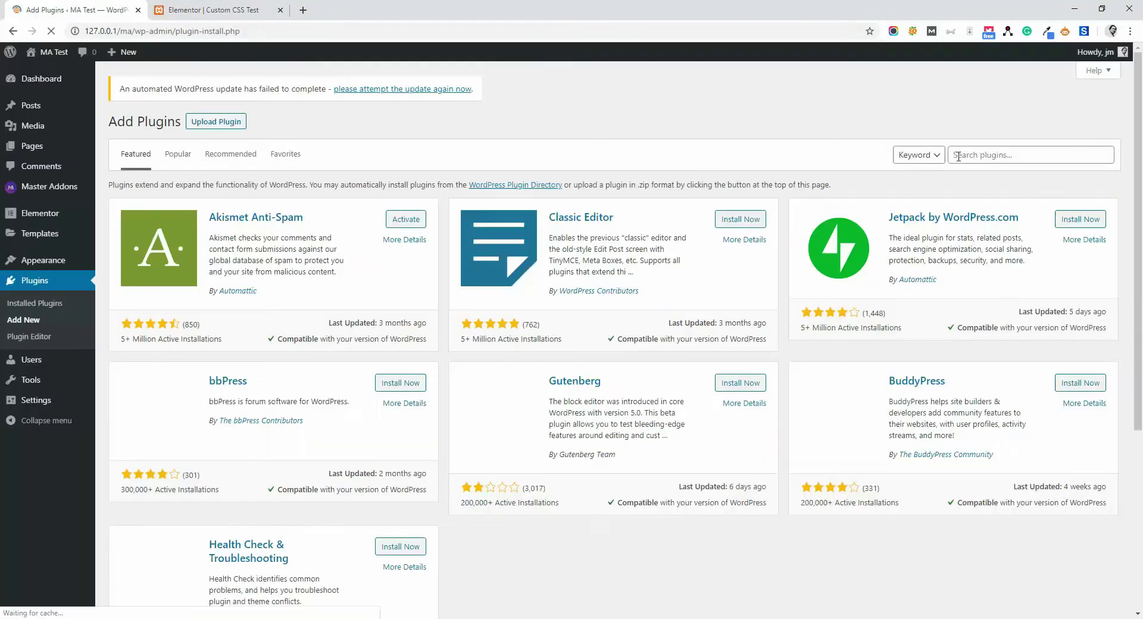
click(984, 149)
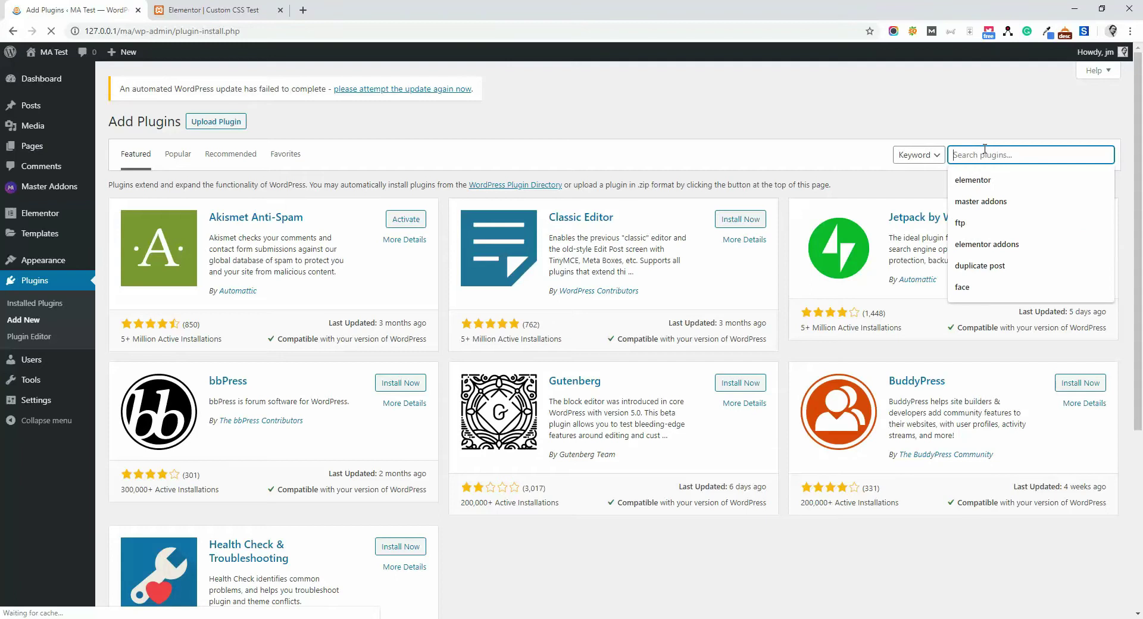
text(master addons)
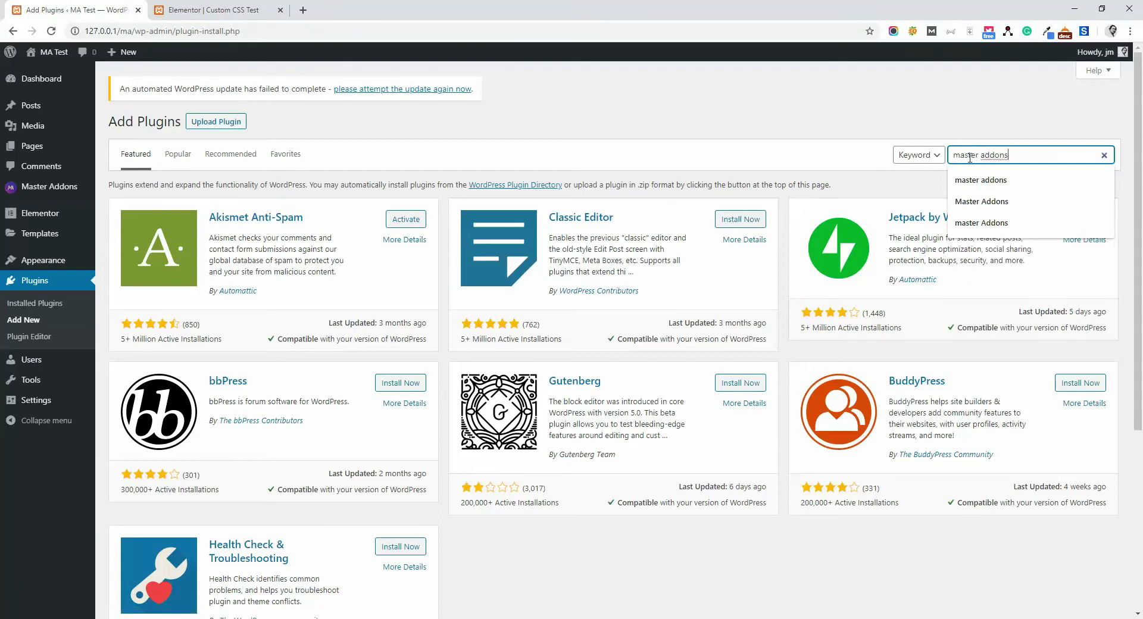
key(Return)
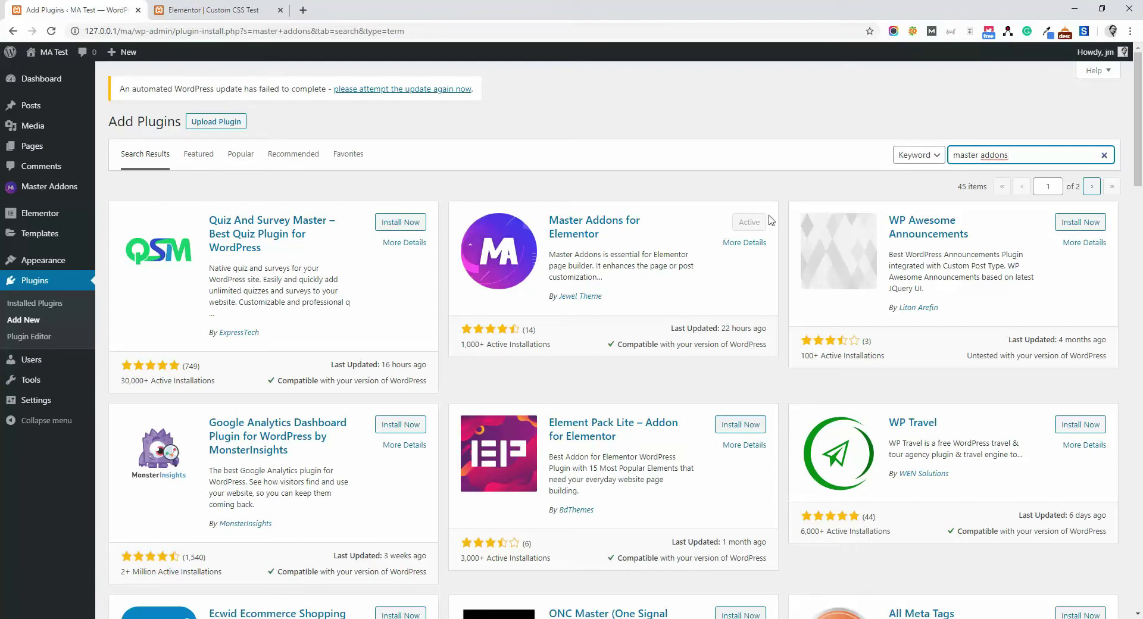
- Verify Custom Css is on in Master Addons Extensions, then return to the Elementor editor
mouse_move(69, 189)
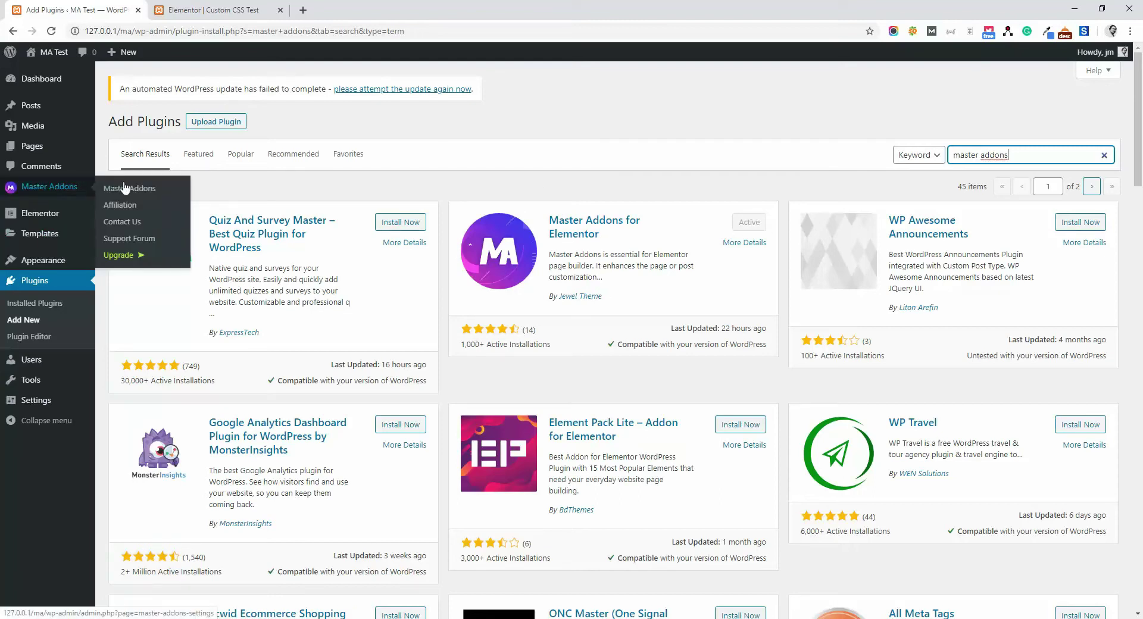
click(130, 189)
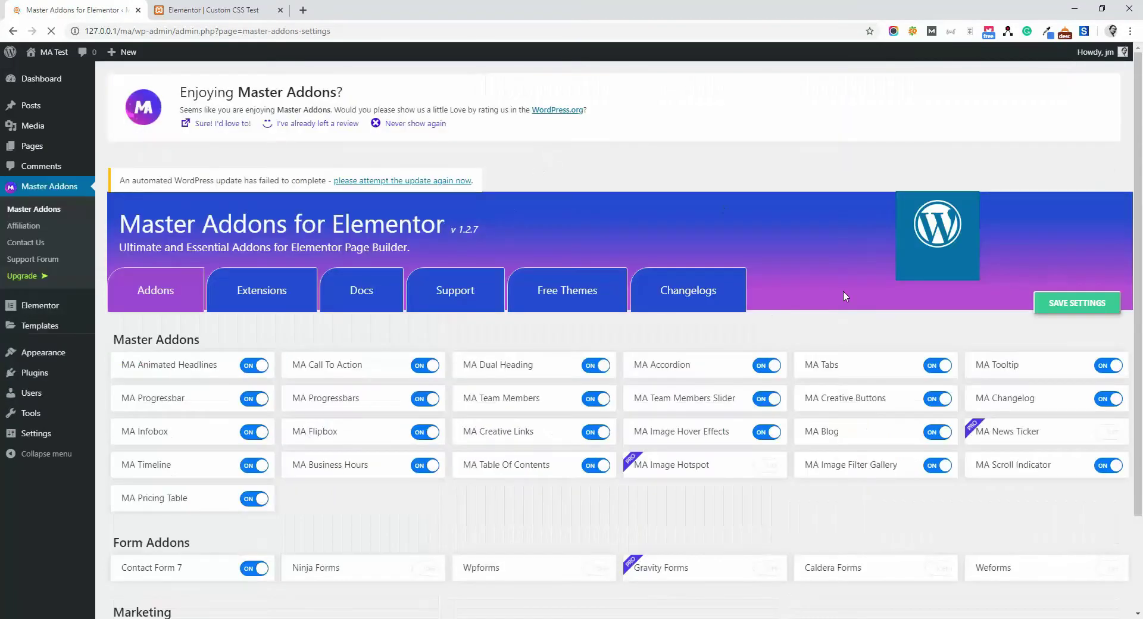
scroll(366, 287, down, 2)
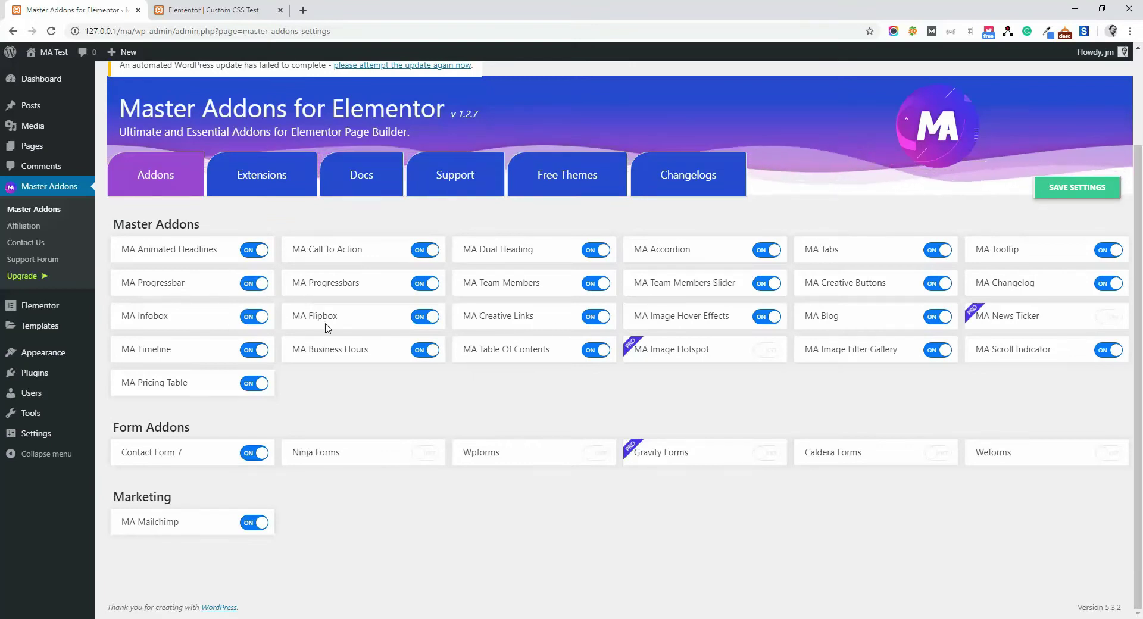
click(263, 175)
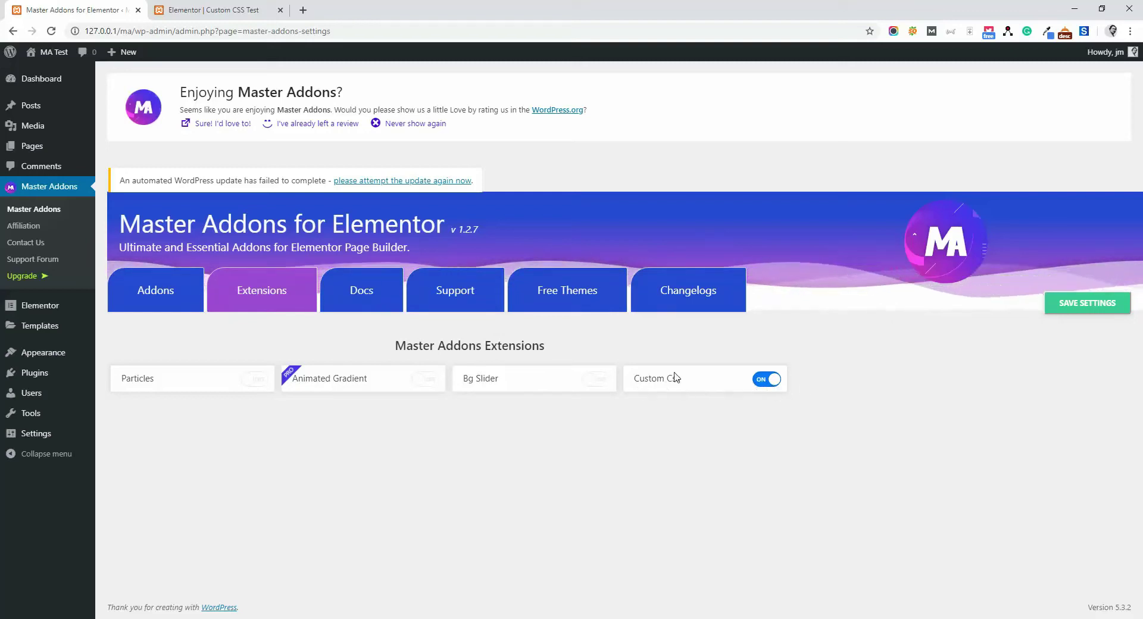
click(219, 6)
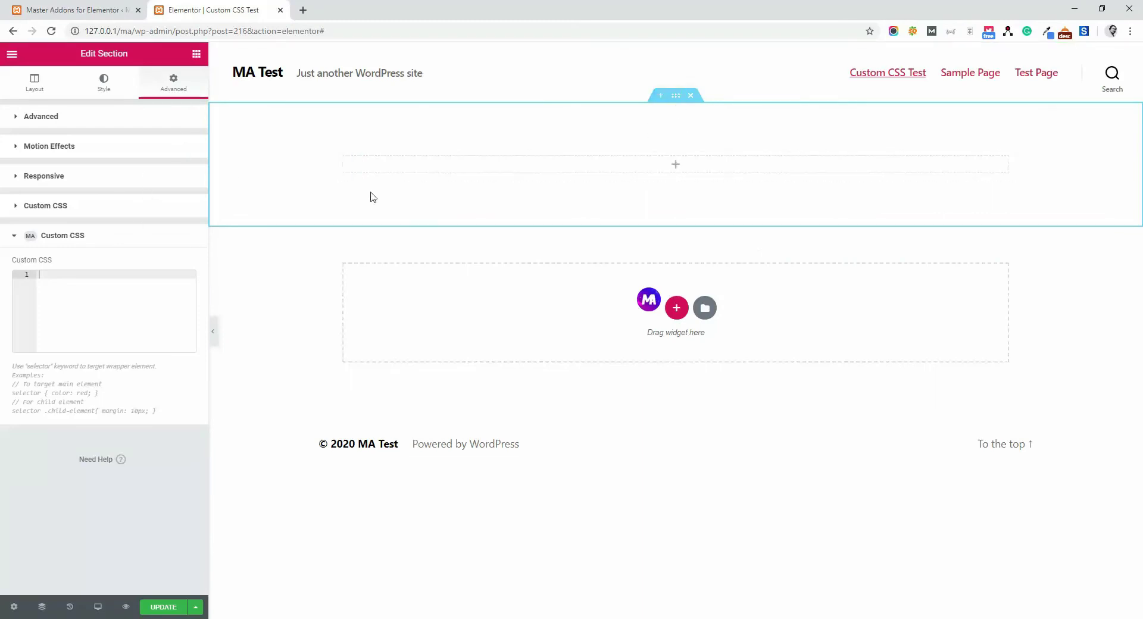
- Place an inner section in the new section and delete its left column, leaving one column
click(196, 54)
drag(90, 175, 731, 119)
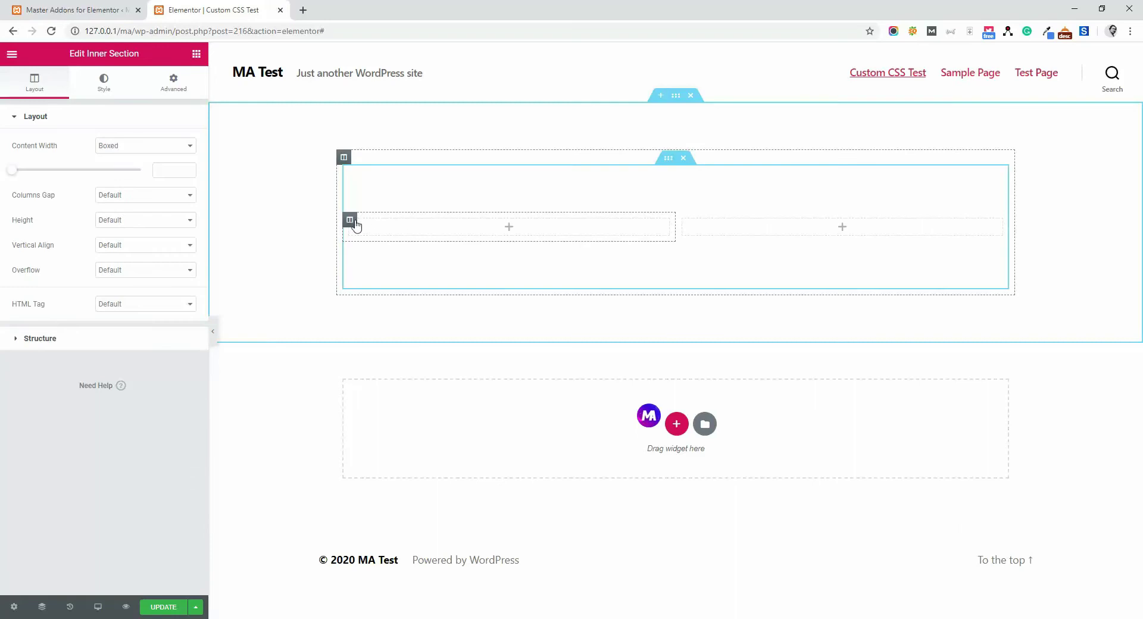
right_click(355, 224)
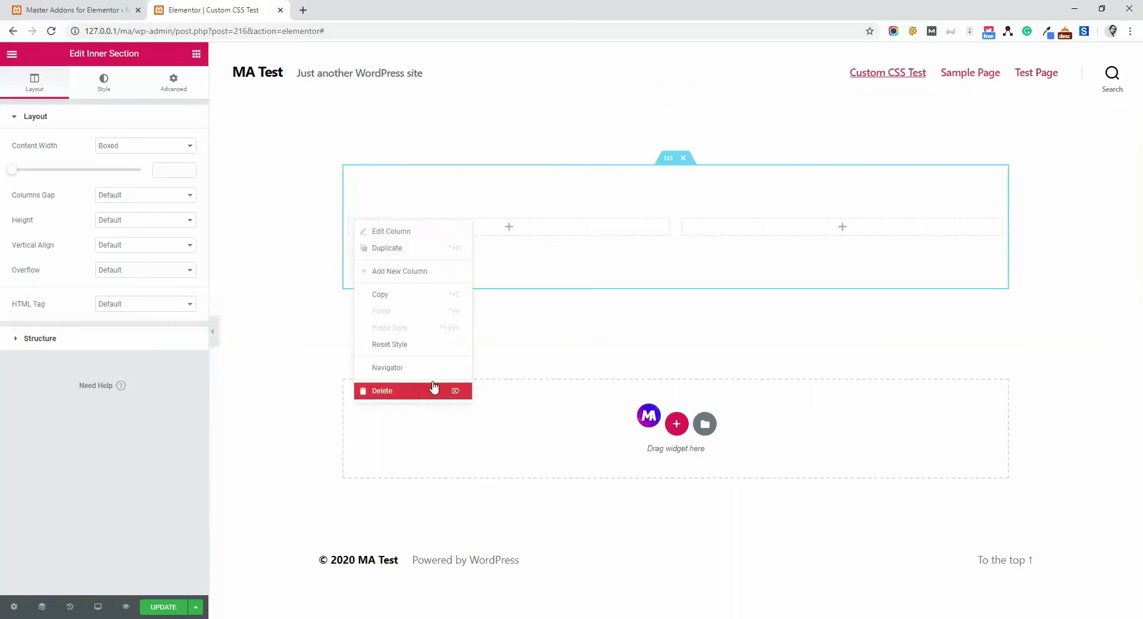
click(433, 388)
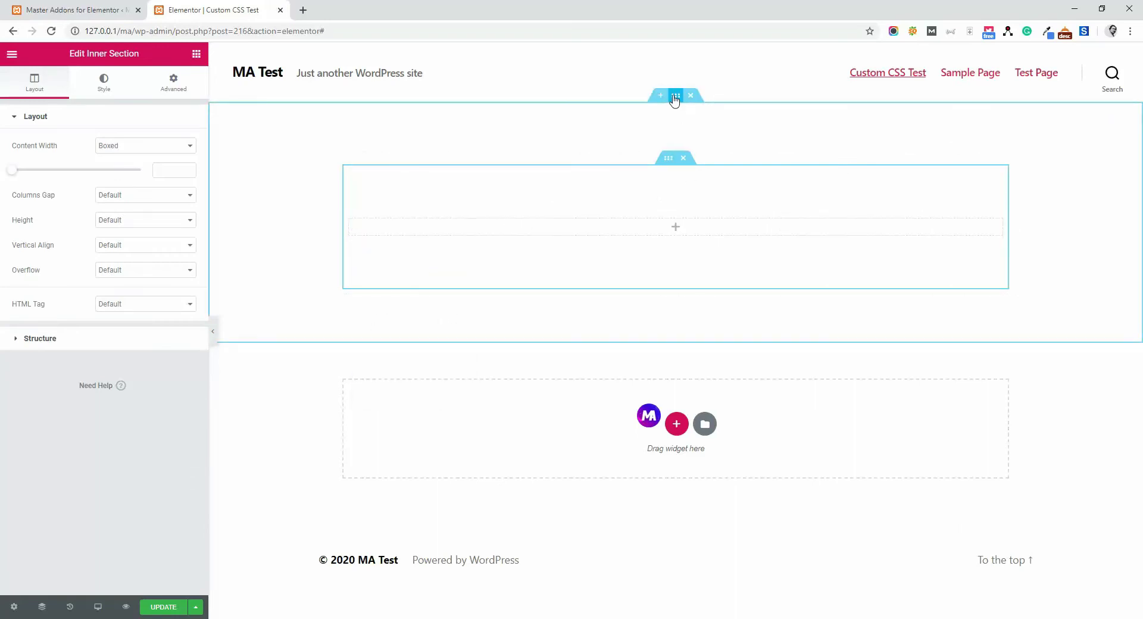
- Give the outer section a Classic background and open the media picker for its image
click(674, 97)
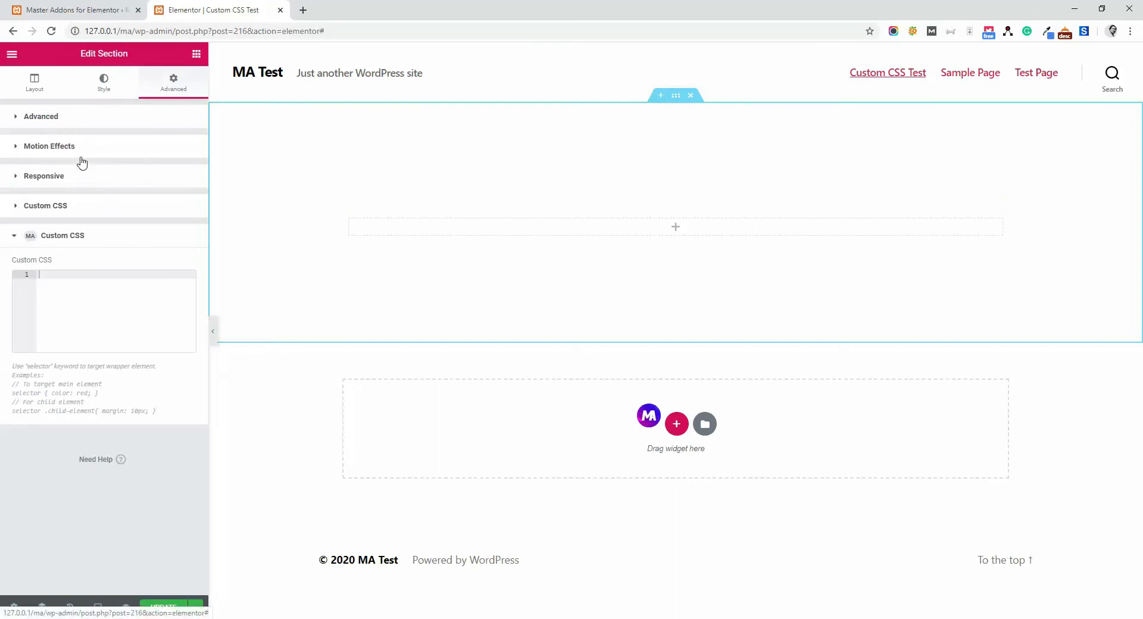
click(104, 82)
click(107, 172)
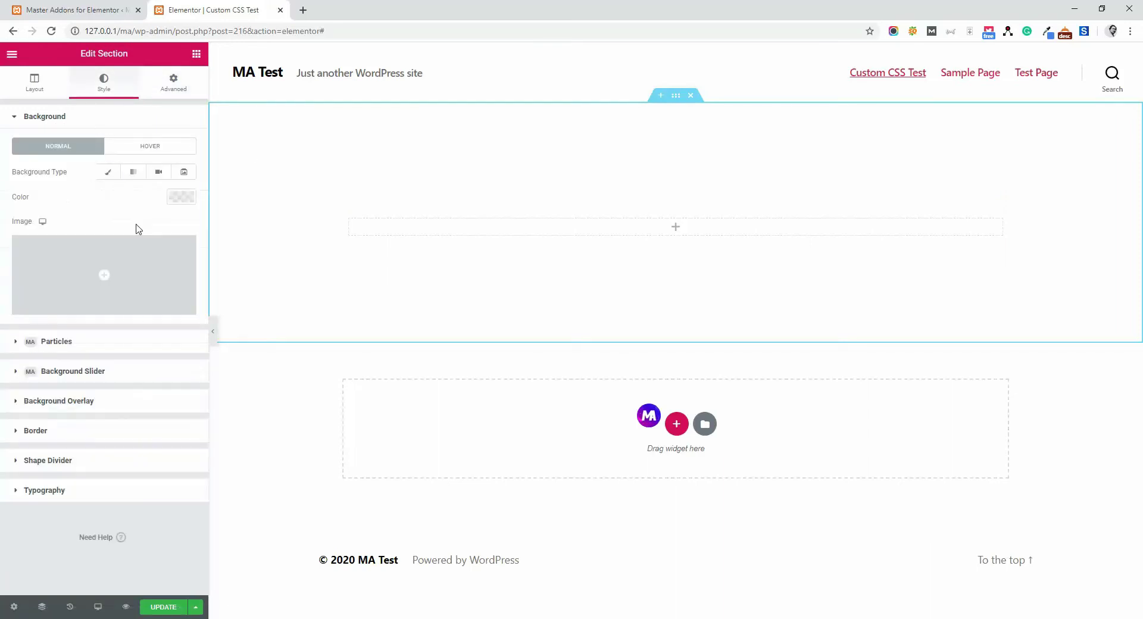
click(119, 272)
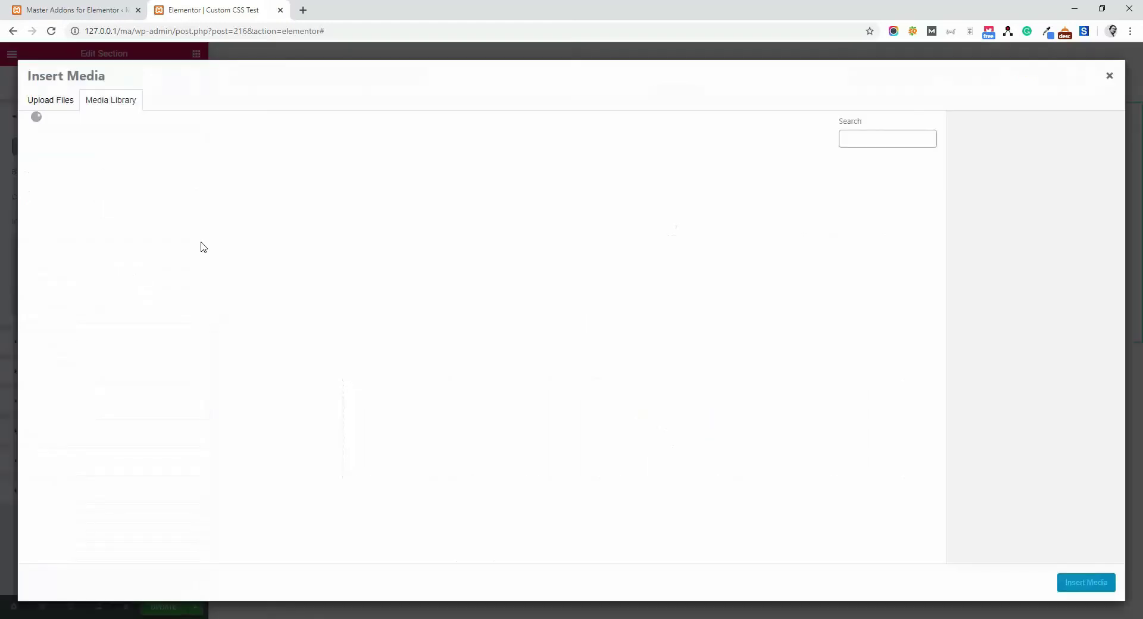
- Upload the kayak jpg and insert it as the section's background image
click(67, 103)
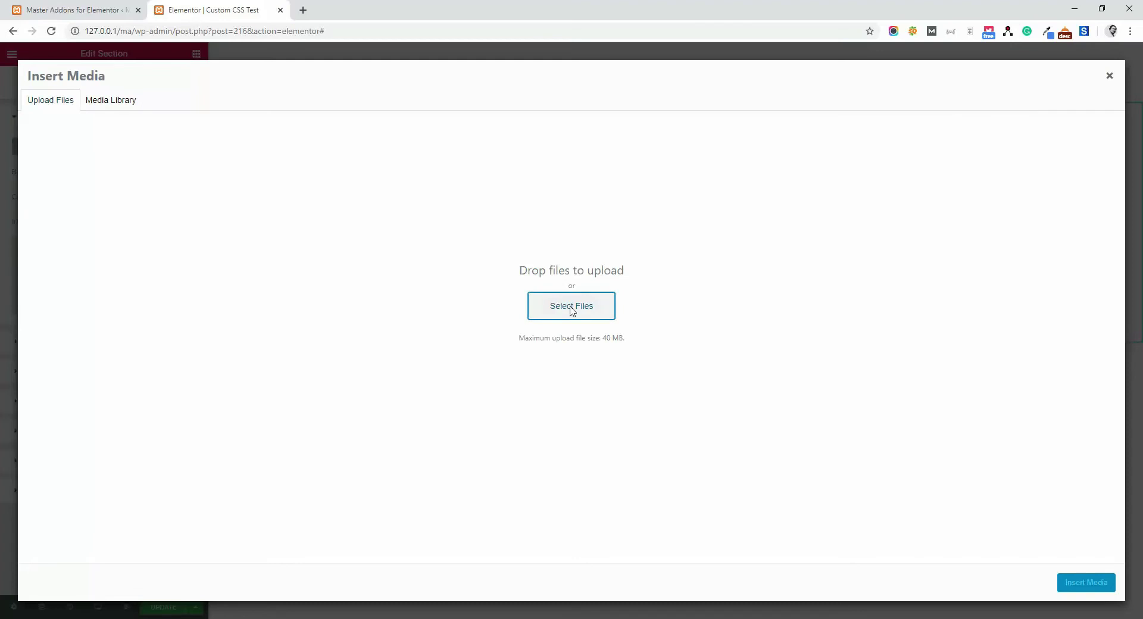
click(570, 306)
scroll(583, 378, down, 1)
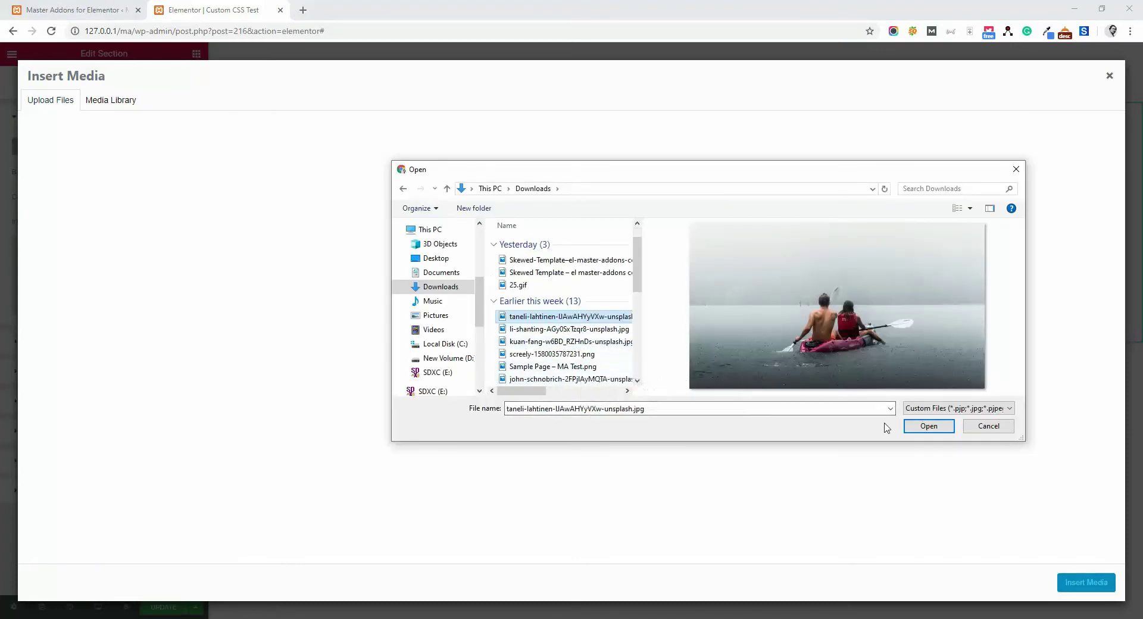
click(929, 427)
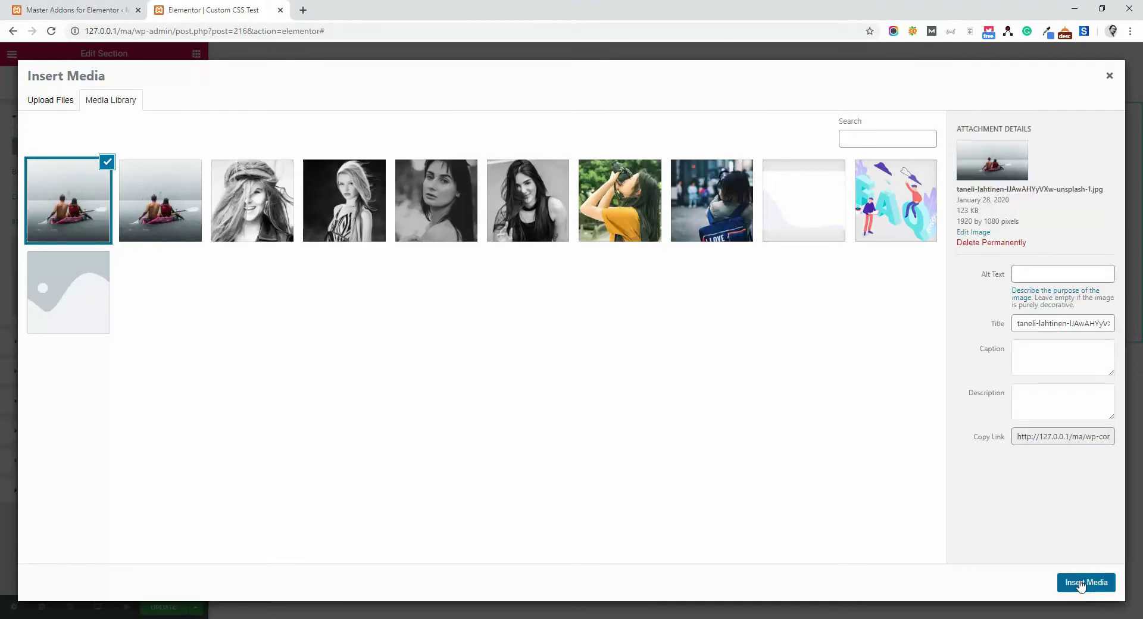
click(1080, 583)
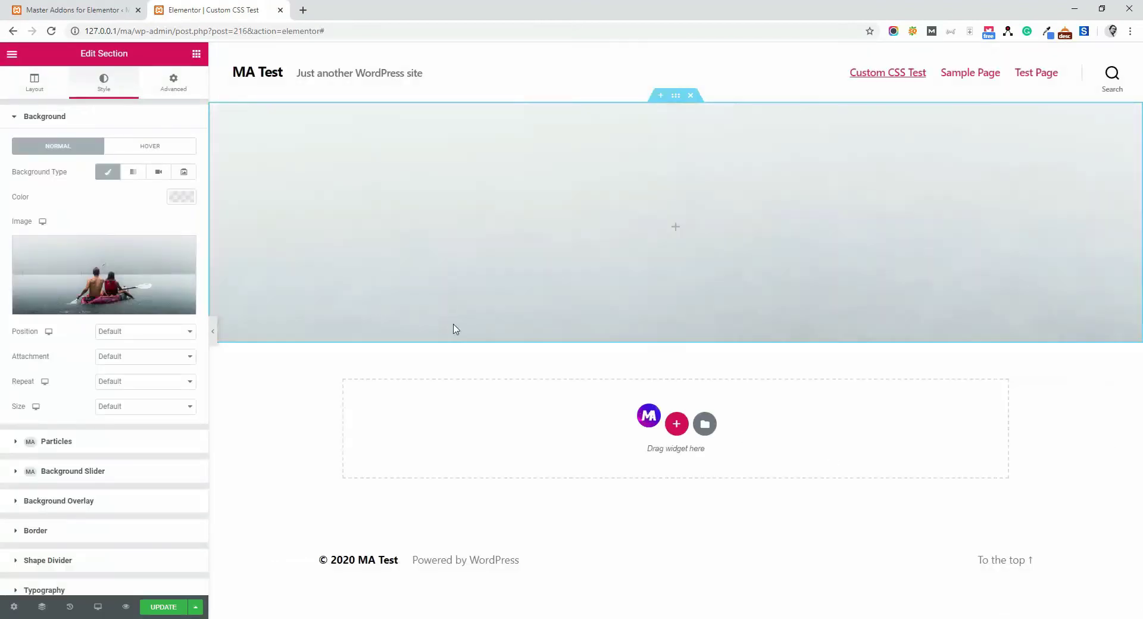
- Set the kayak background to Center Center position, default attachment, No-repeat and Cover size
click(138, 339)
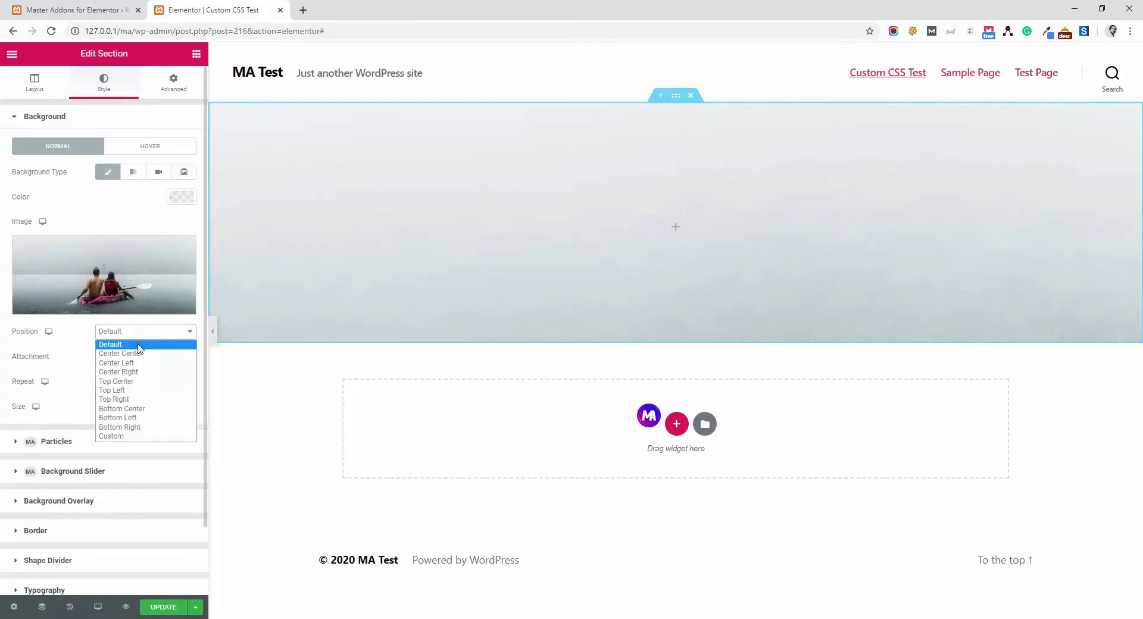
click(131, 386)
click(140, 357)
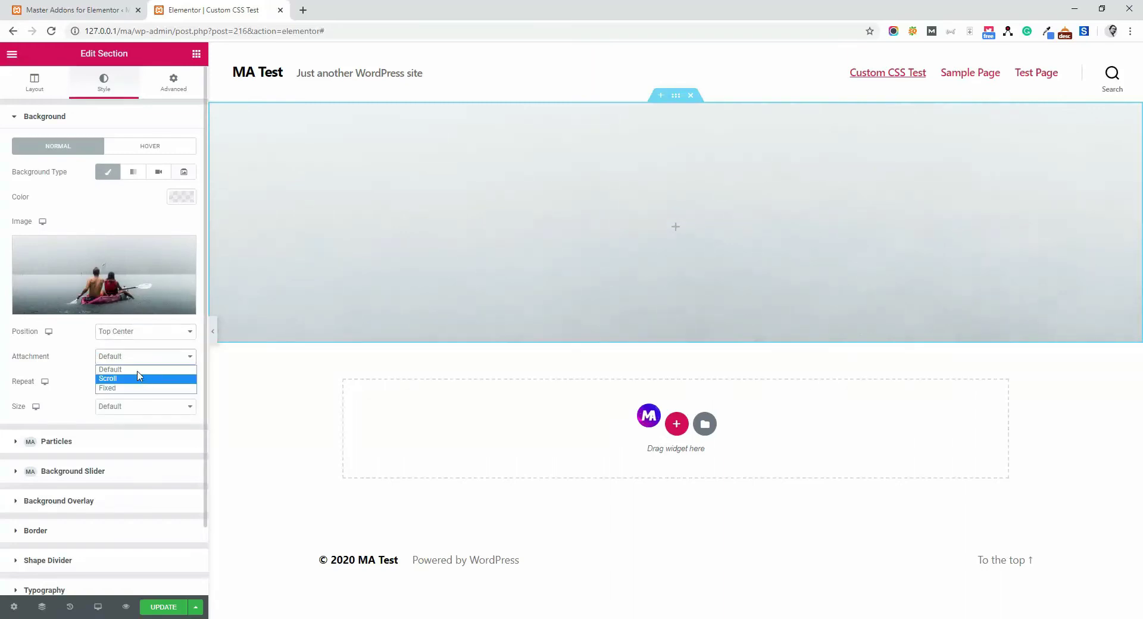
click(137, 370)
click(140, 383)
click(141, 407)
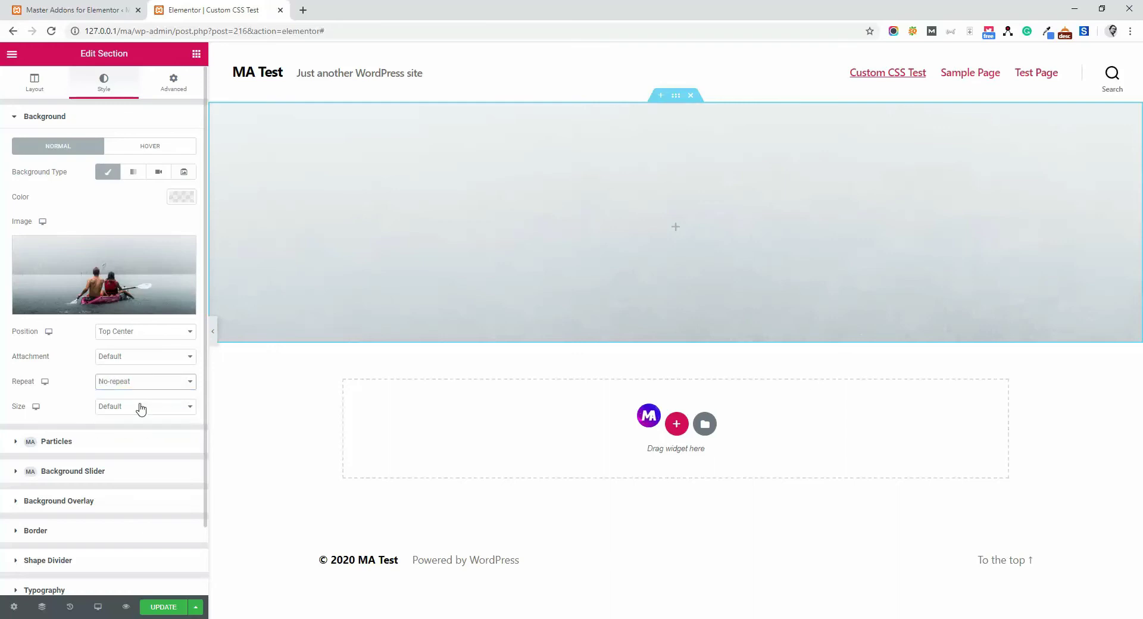
click(141, 407)
click(134, 443)
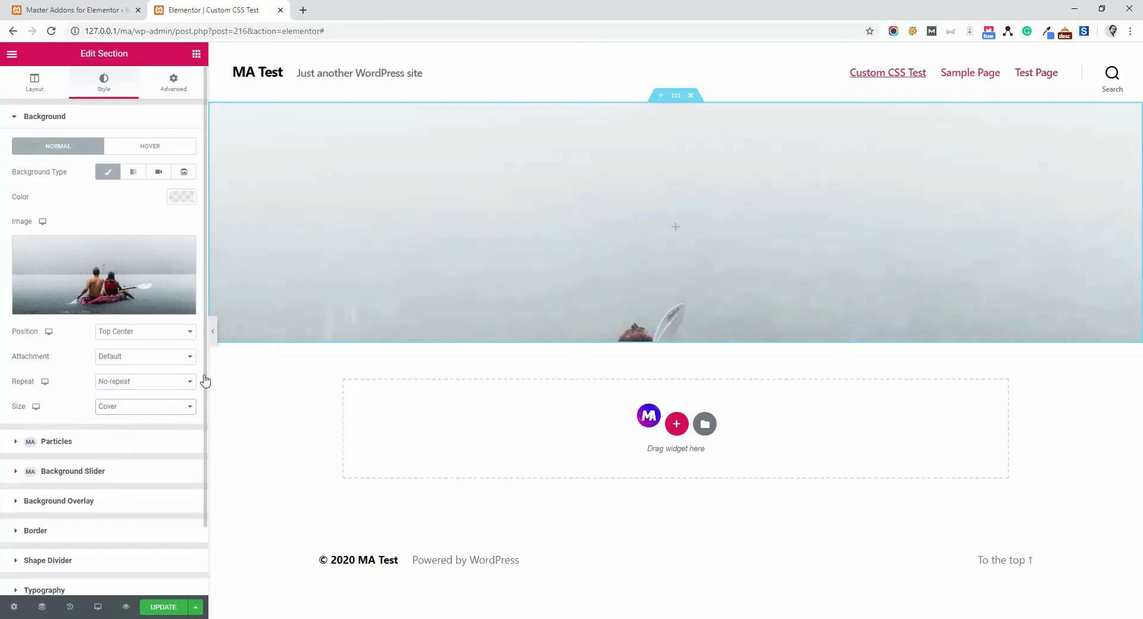
click(143, 331)
click(135, 356)
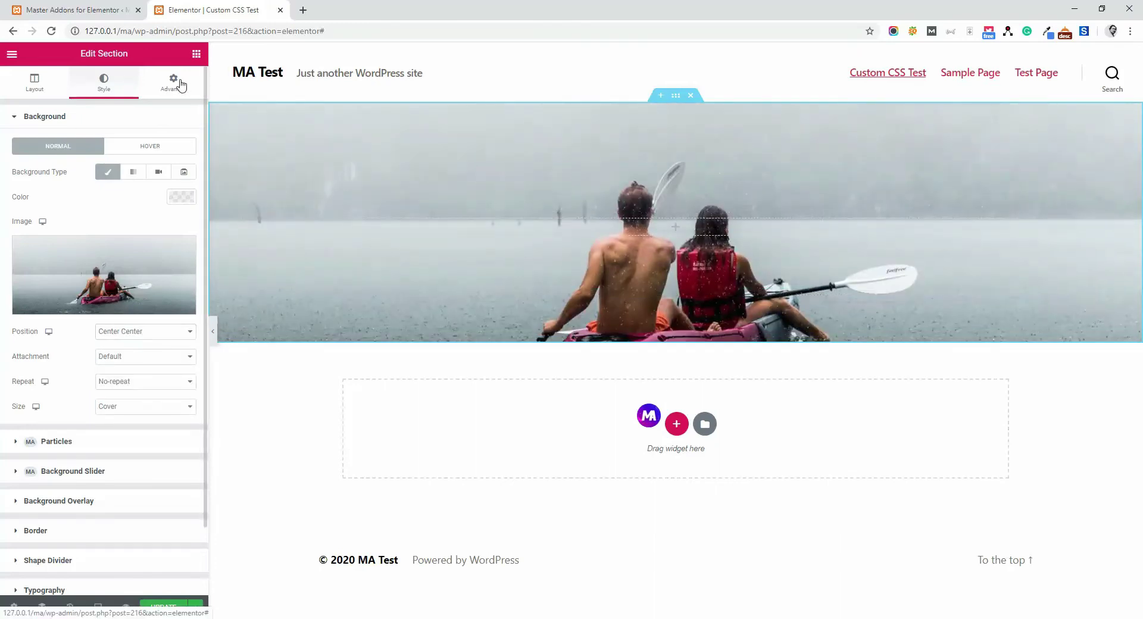
- Drop a Heading widget into the hero section titled 'This is a simple Heading Text'
click(196, 55)
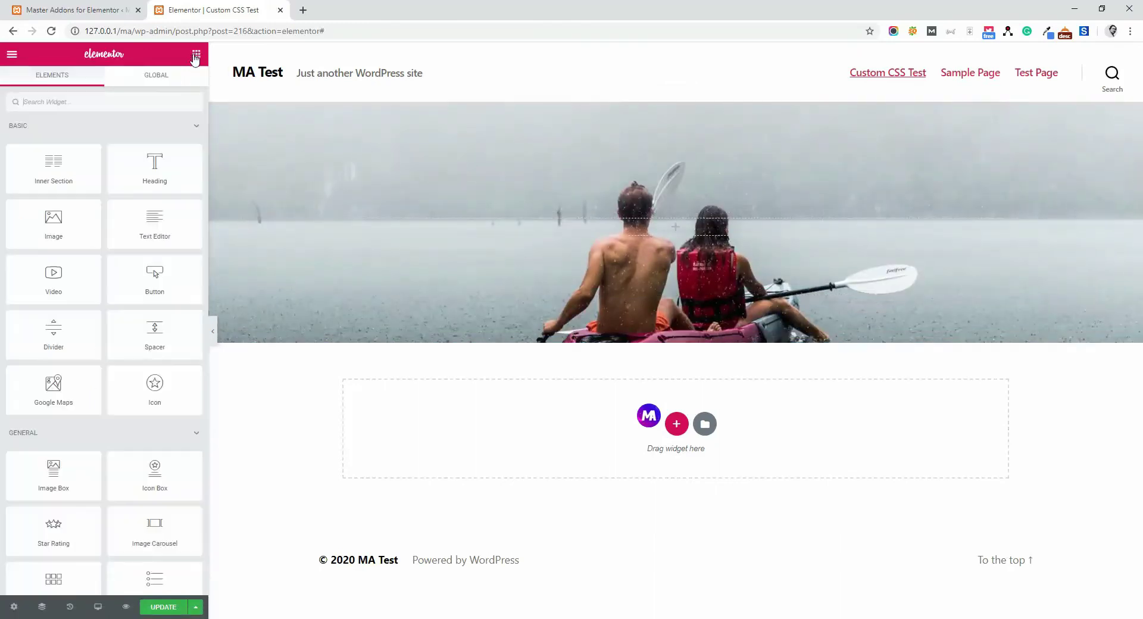
drag(156, 160, 694, 229)
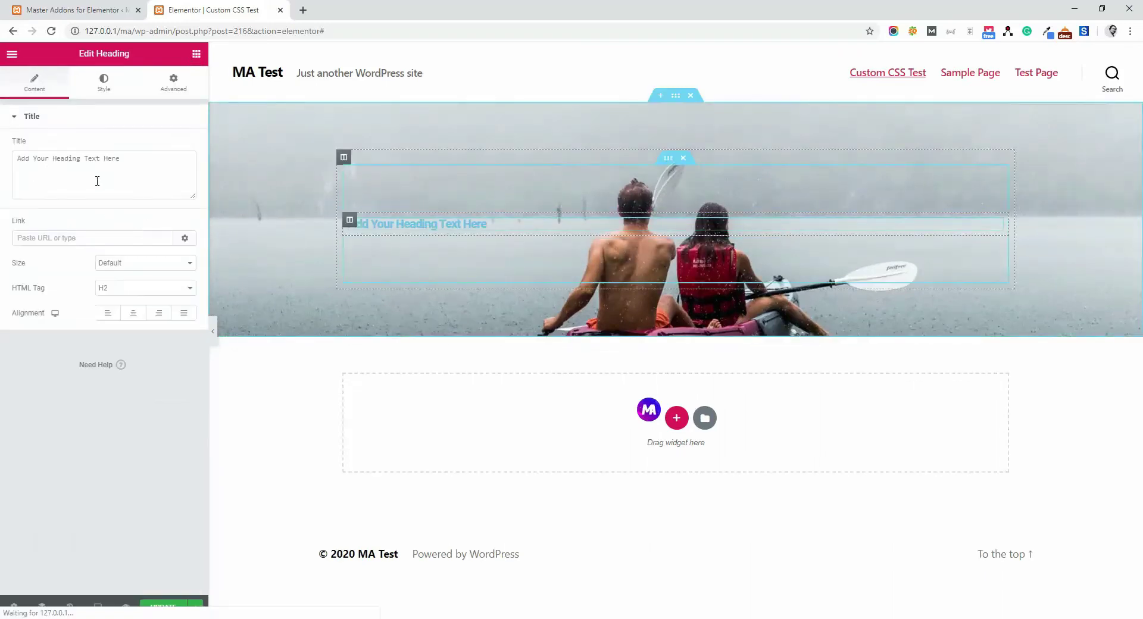
text(This is a)
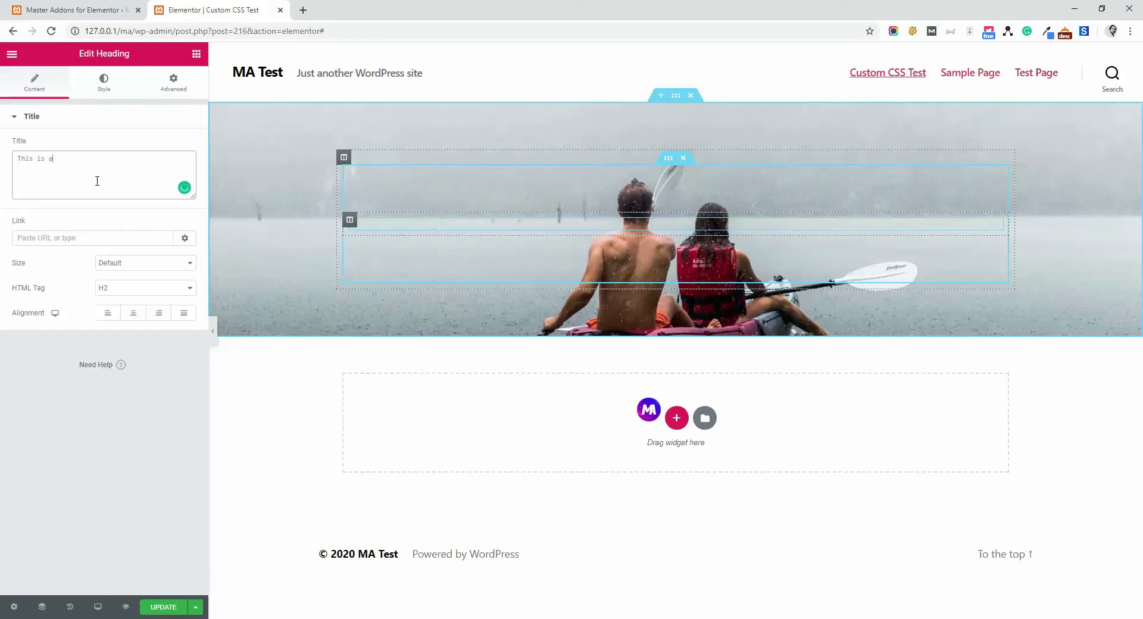
text( simple Headin)
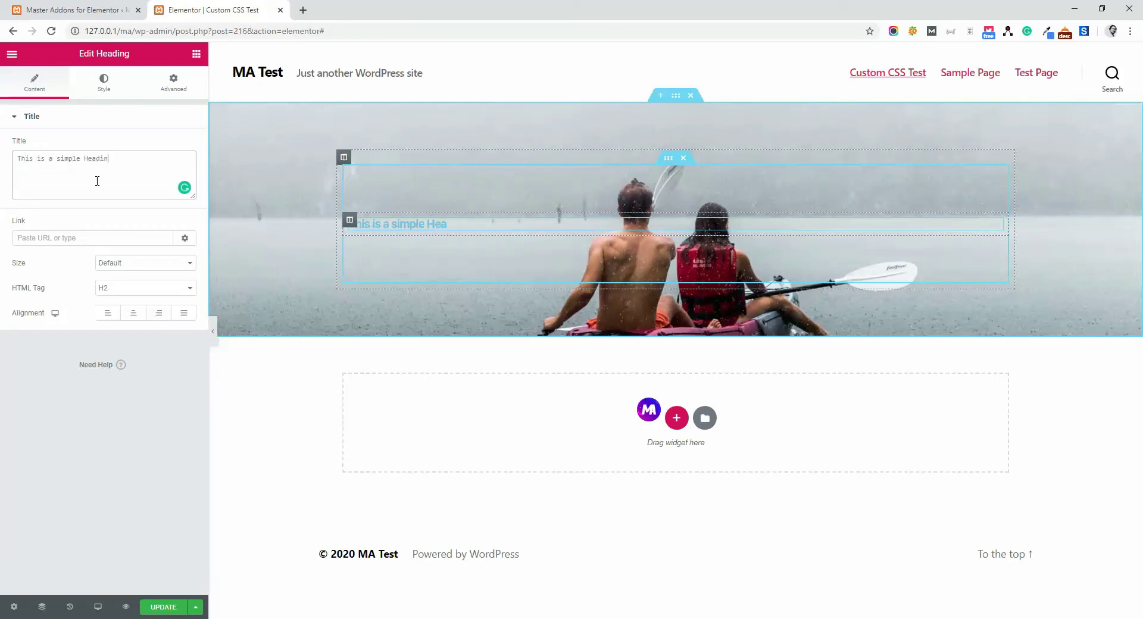
text(g Text)
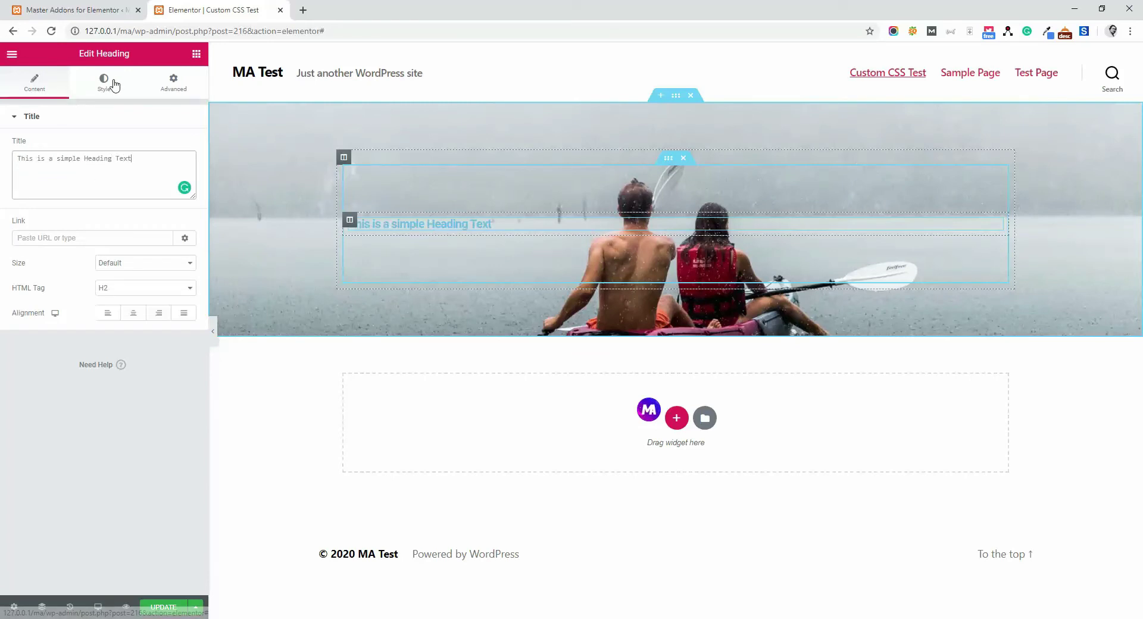
click(111, 83)
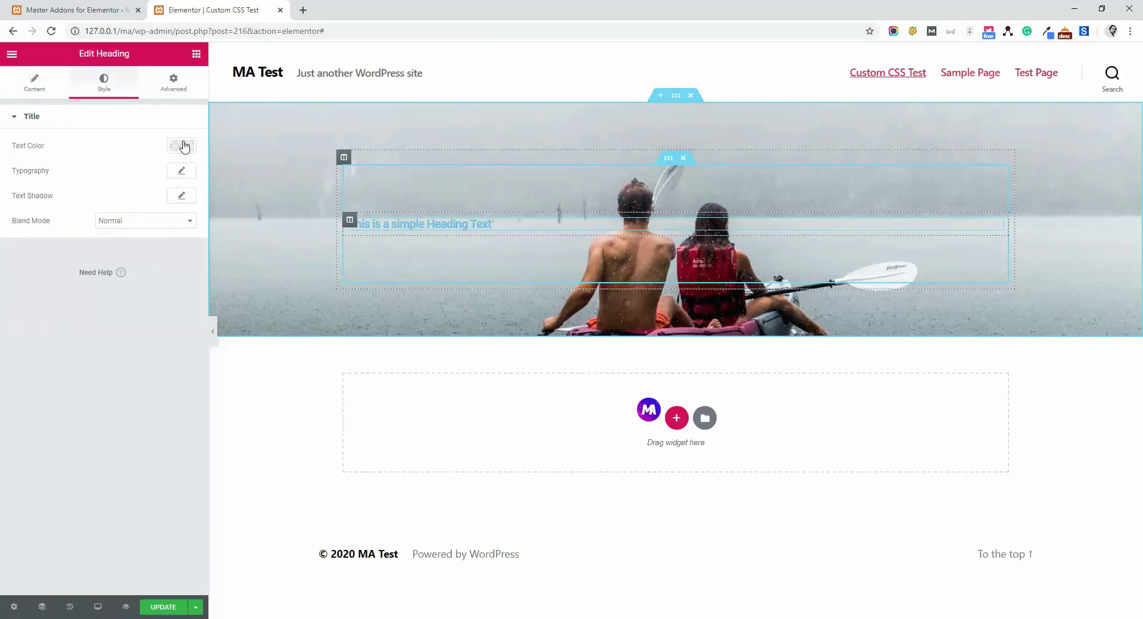
- Make the heading text white (#FFFFFF) and set its font family to Poppins
click(184, 146)
drag(77, 247, 37, 189)
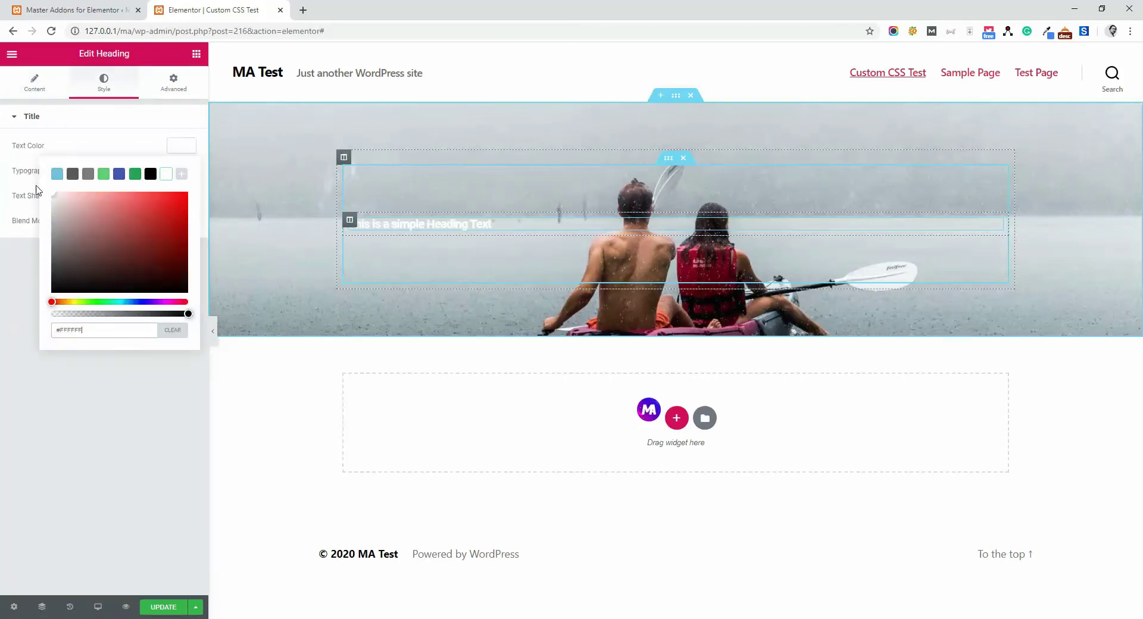
click(187, 152)
click(181, 171)
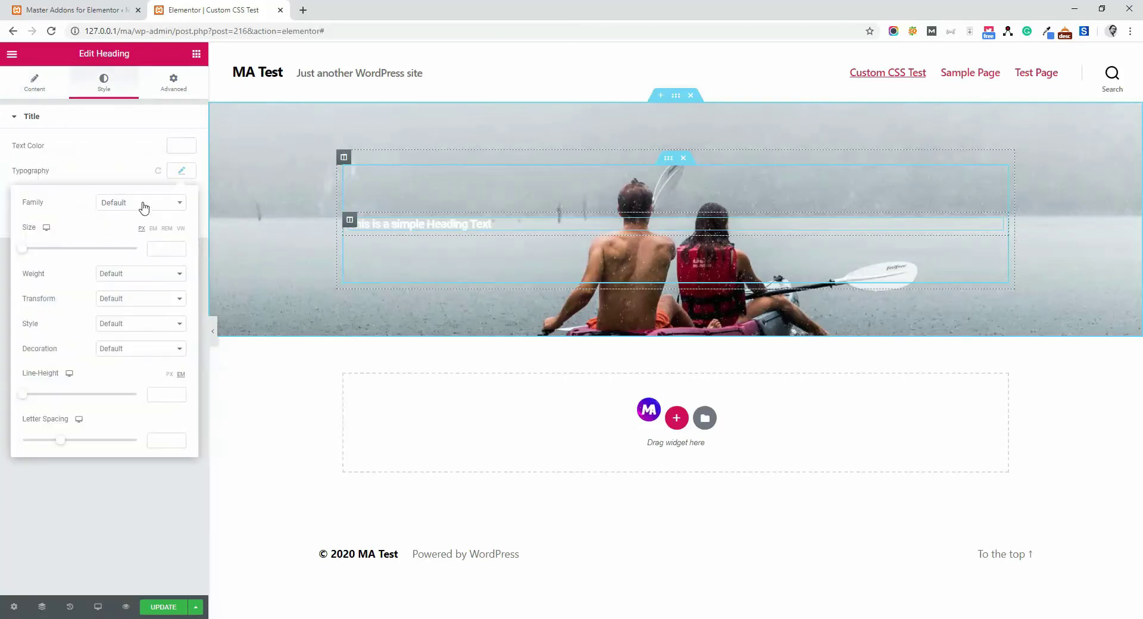
click(144, 206)
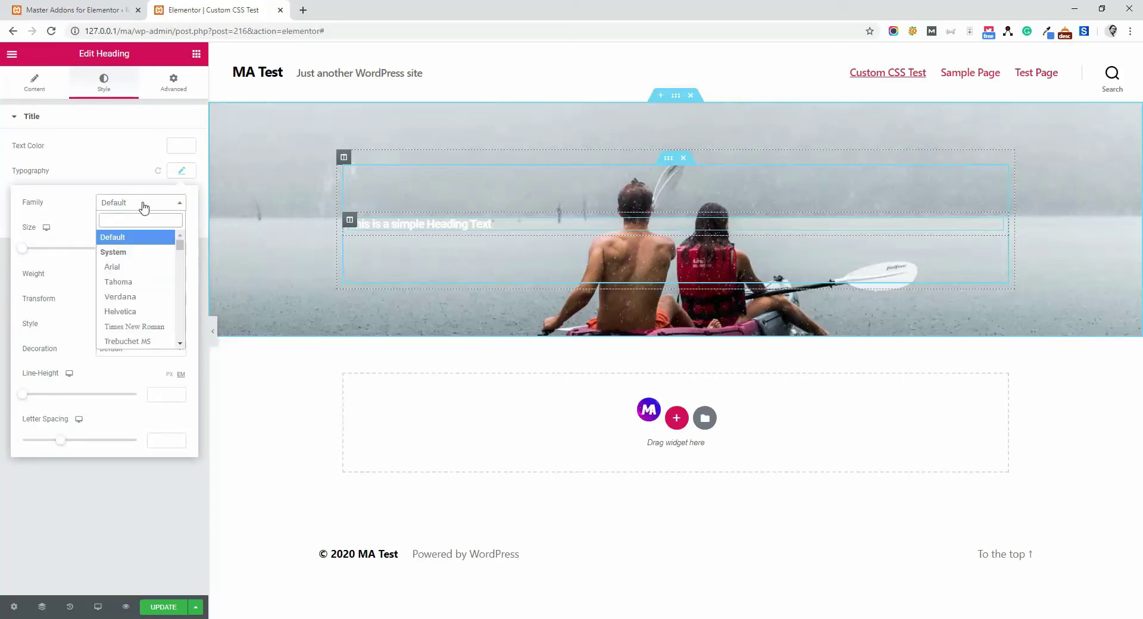
text(pop)
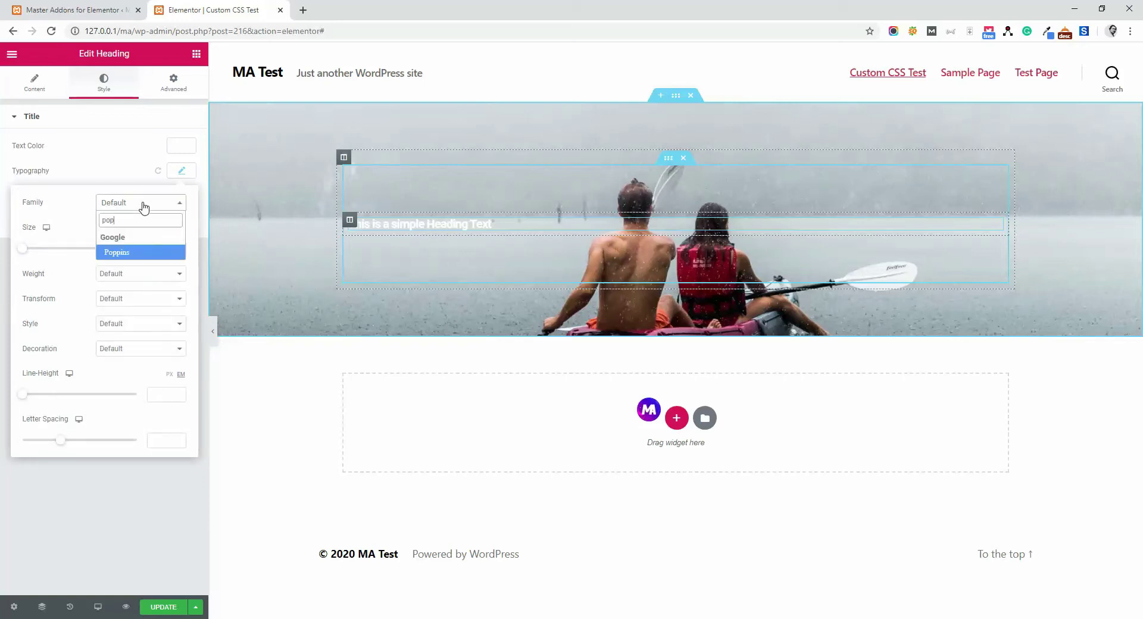
click(164, 252)
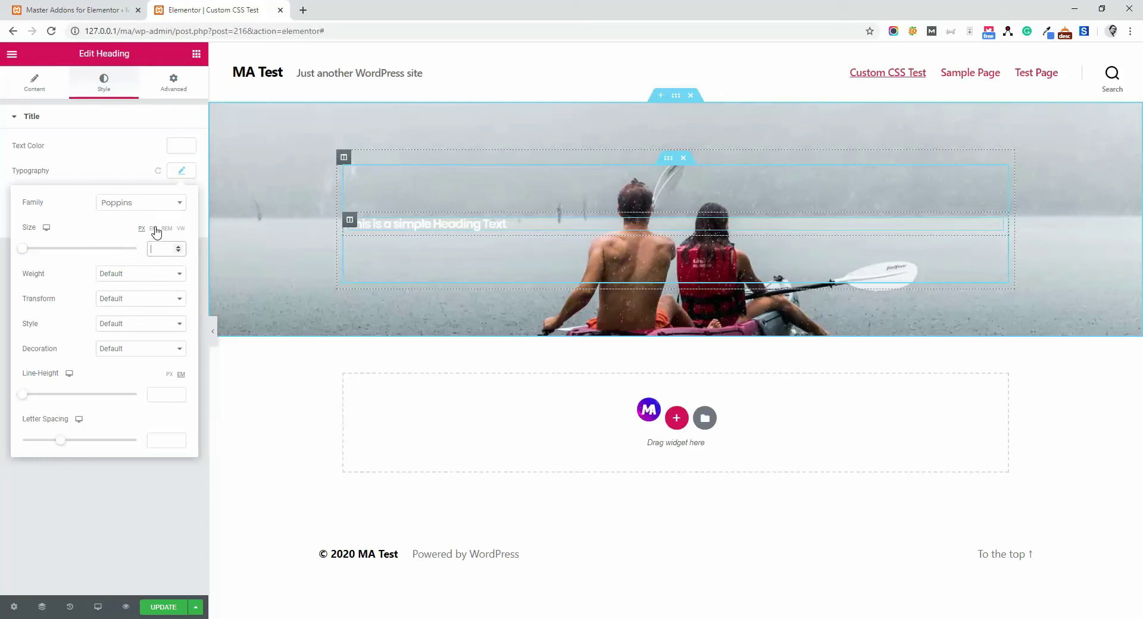
- Set heading typography to size 4 em, weight 800, line height 2 and letter spacing 1
click(153, 229)
click(157, 249)
text(4)
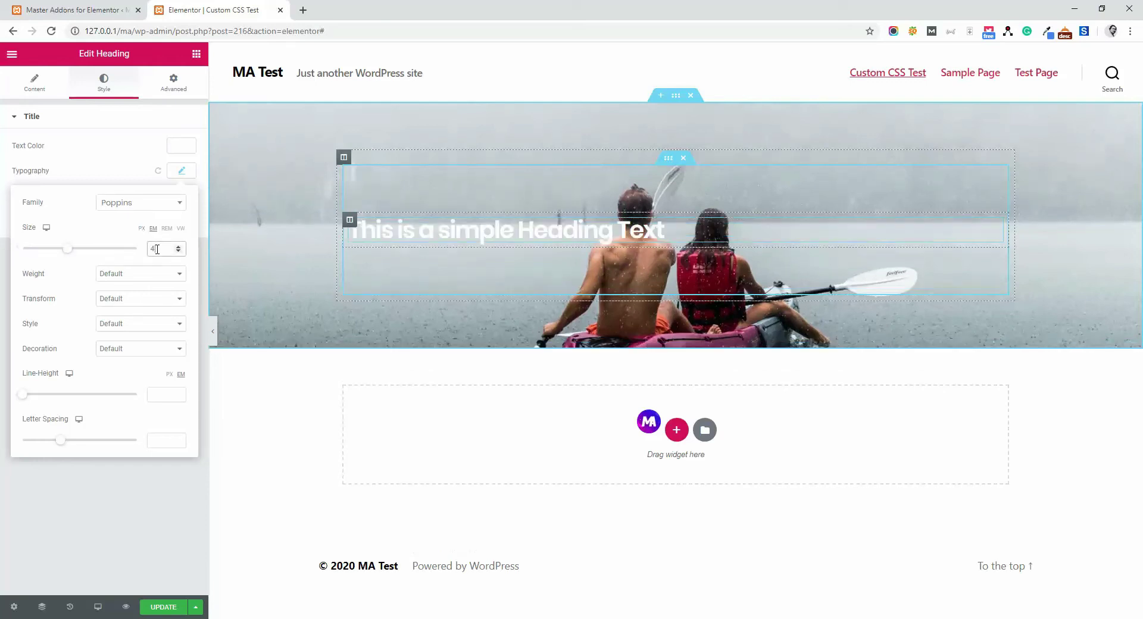
click(138, 276)
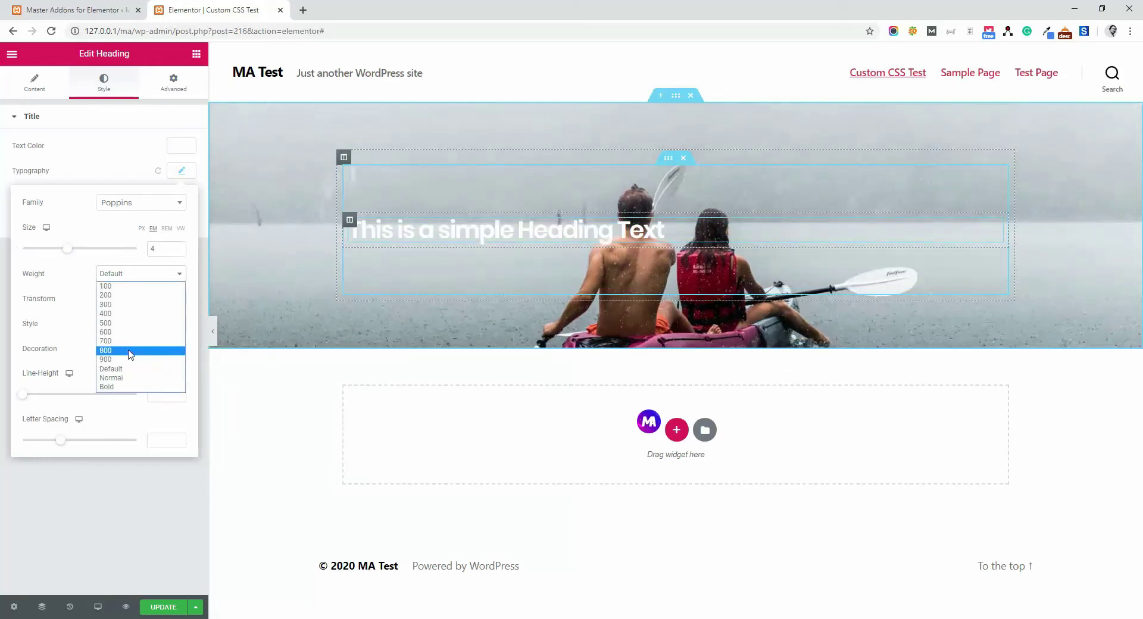
click(127, 350)
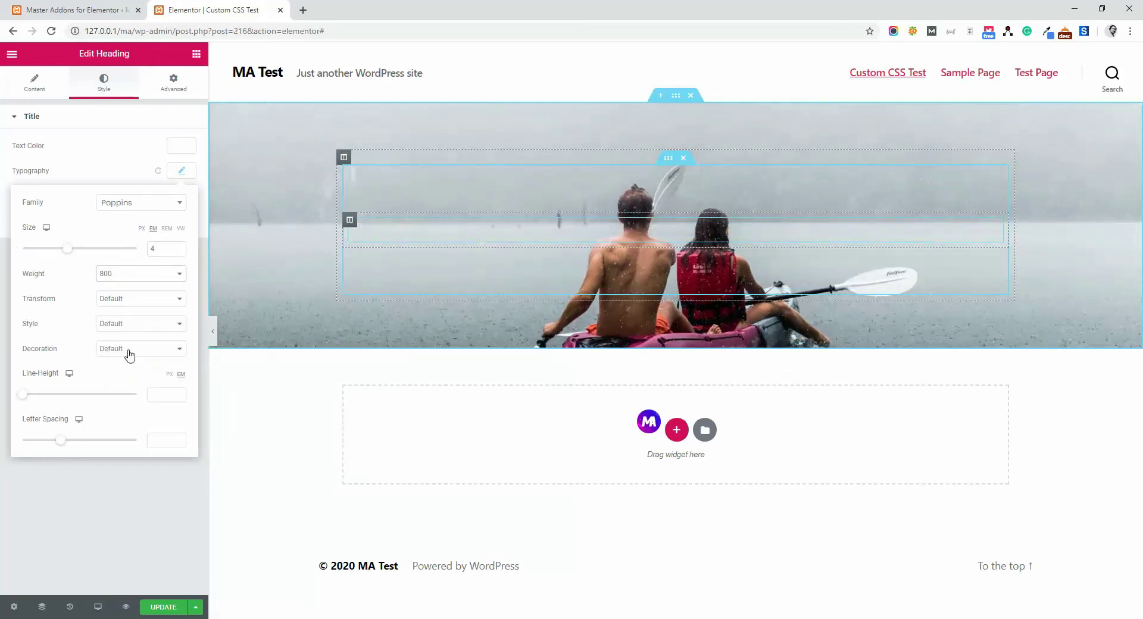
click(156, 396)
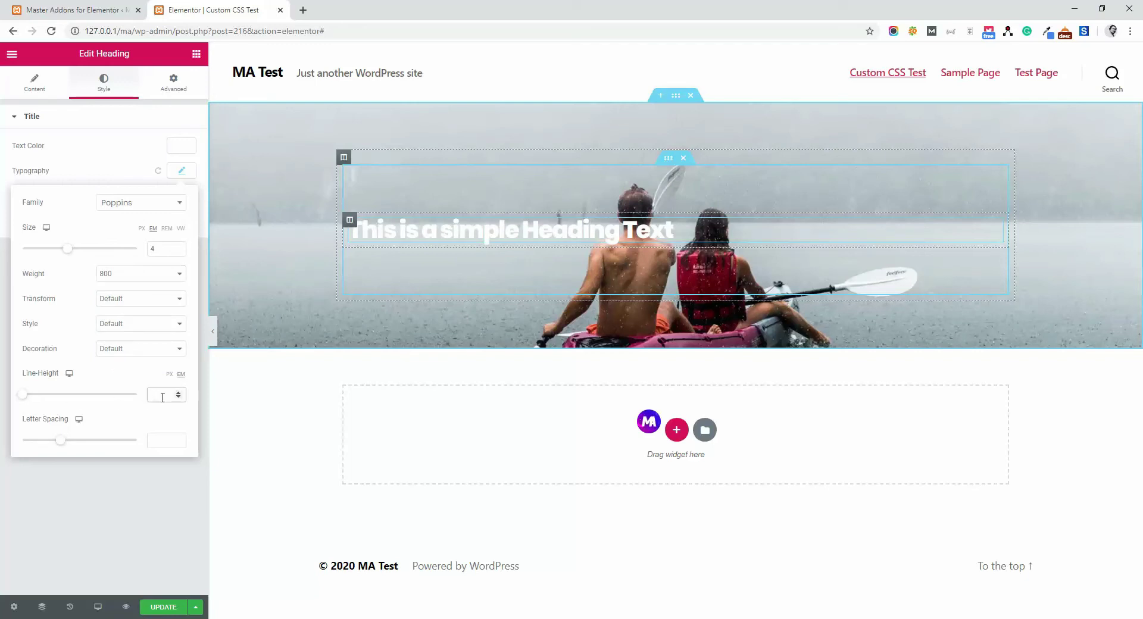
text(2)
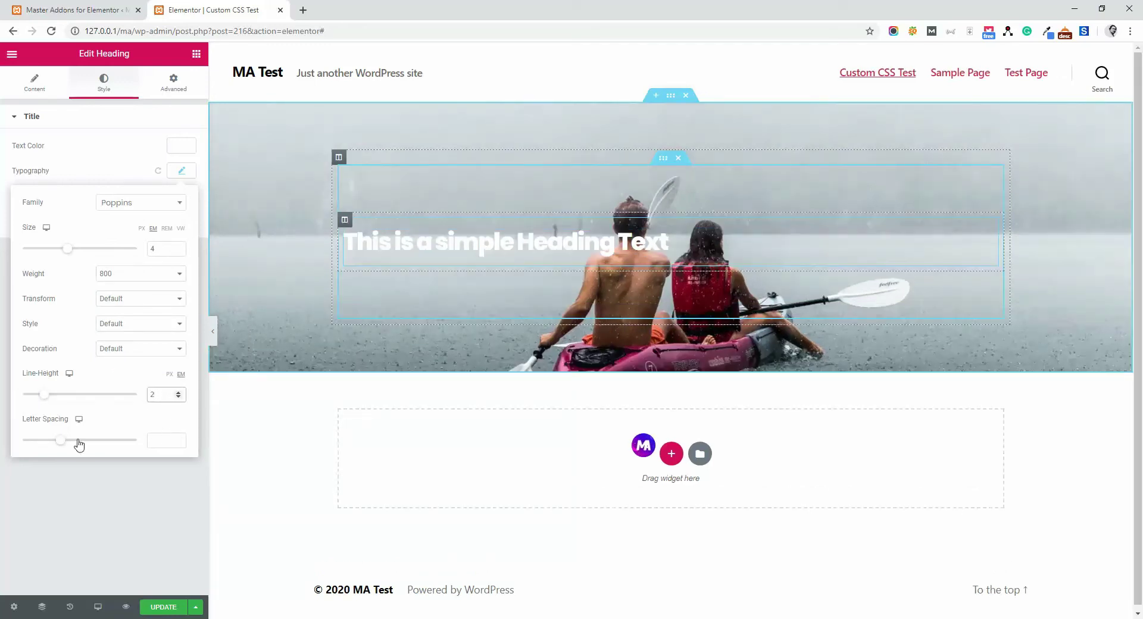
click(151, 443)
text(1)
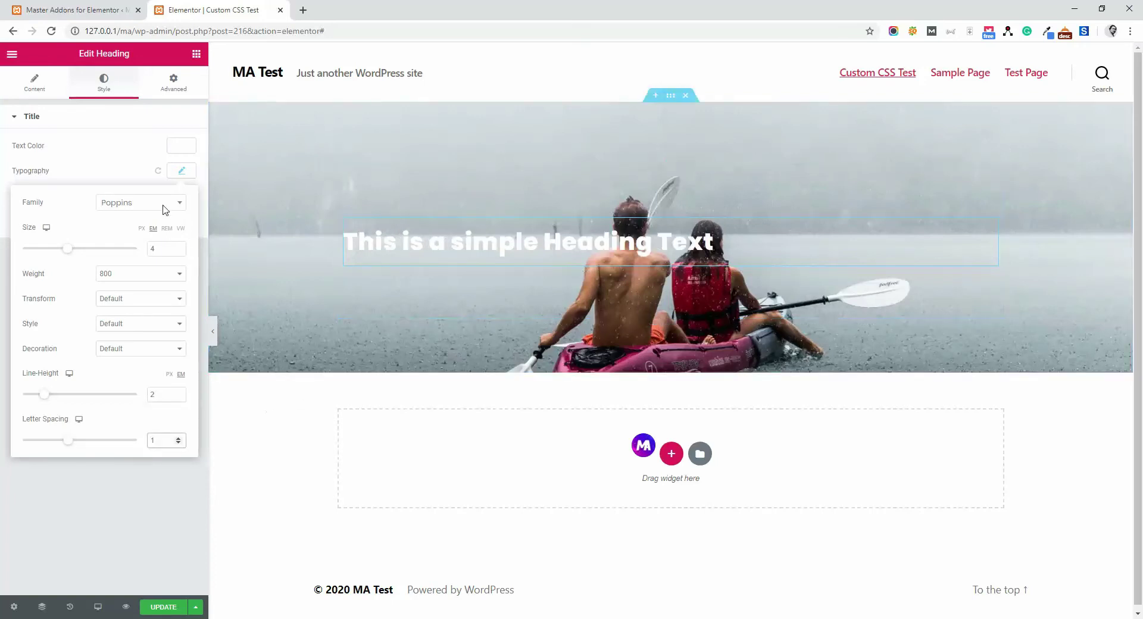
- Enlarge the heading font size to about 6 em and centre-align the heading
click(166, 247)
key(Up)
key(Up)
key(Up)
key(Up)
drag(165, 249, 148, 250)
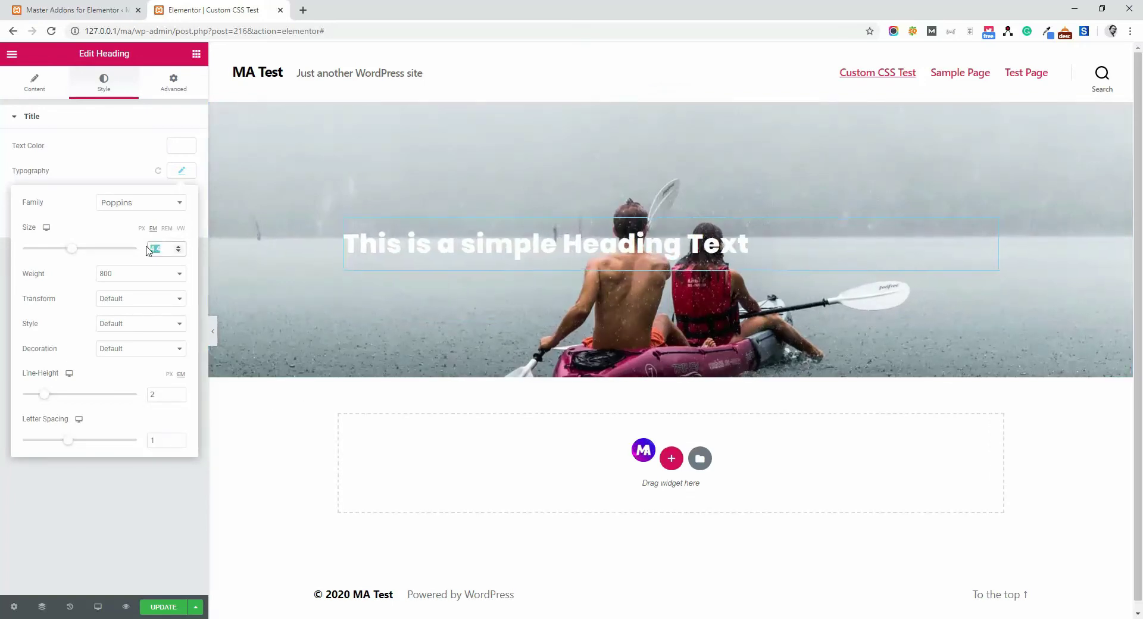
text(5)
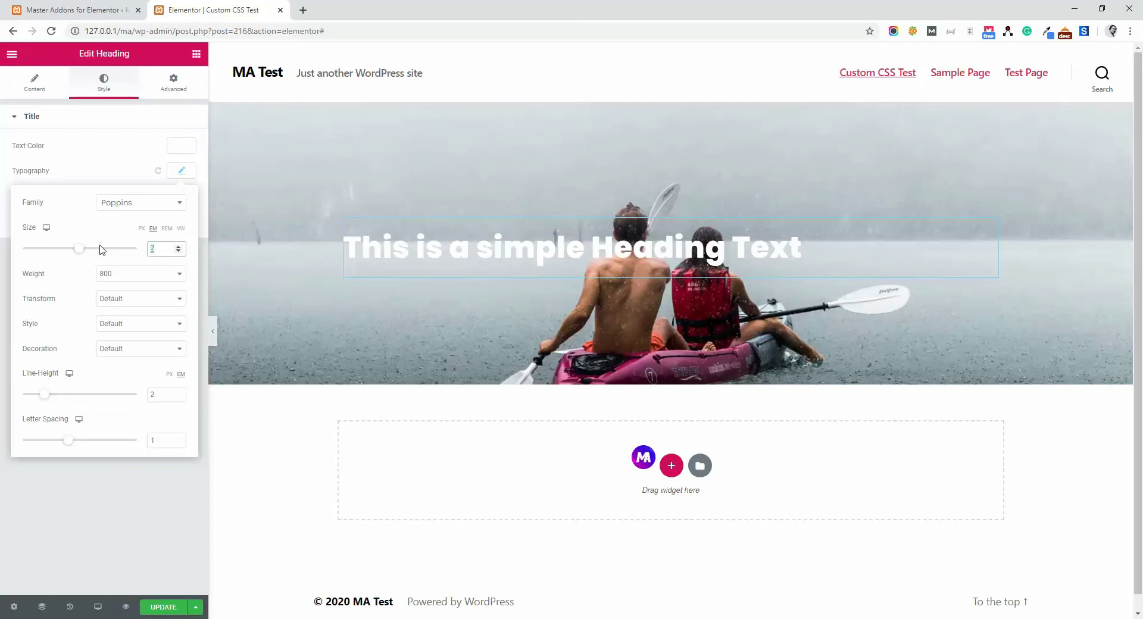
text(6)
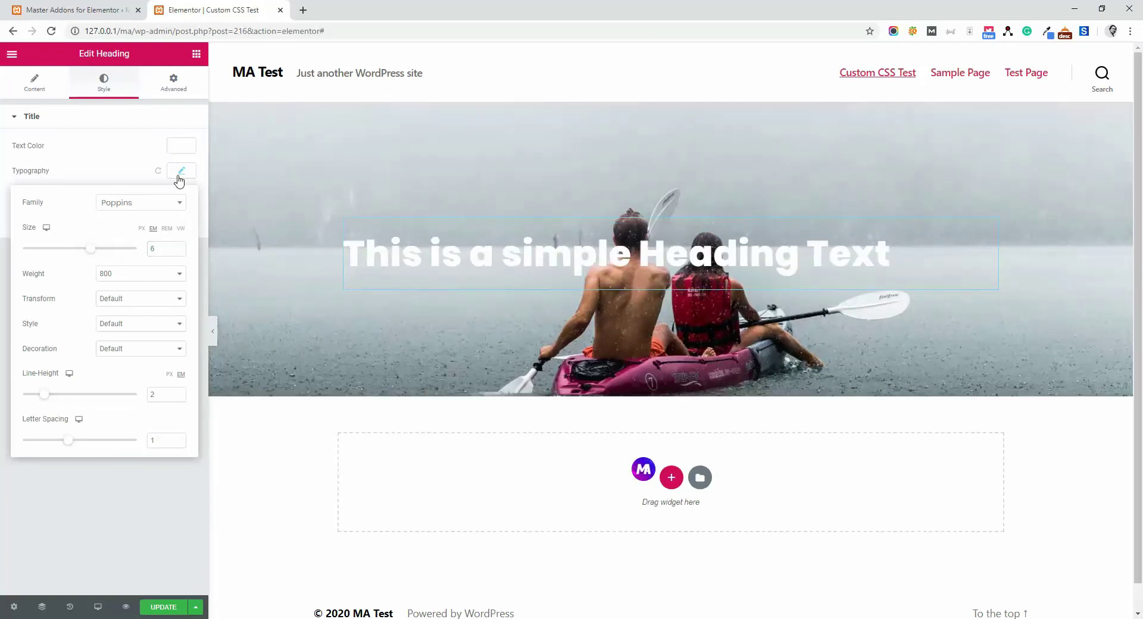
click(31, 85)
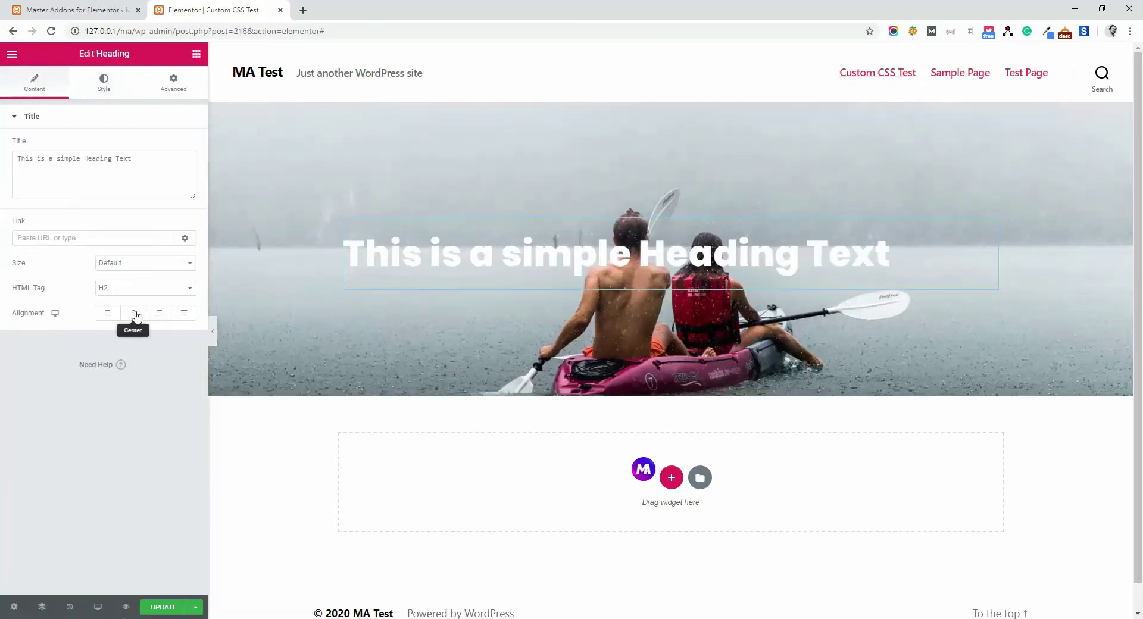
click(134, 315)
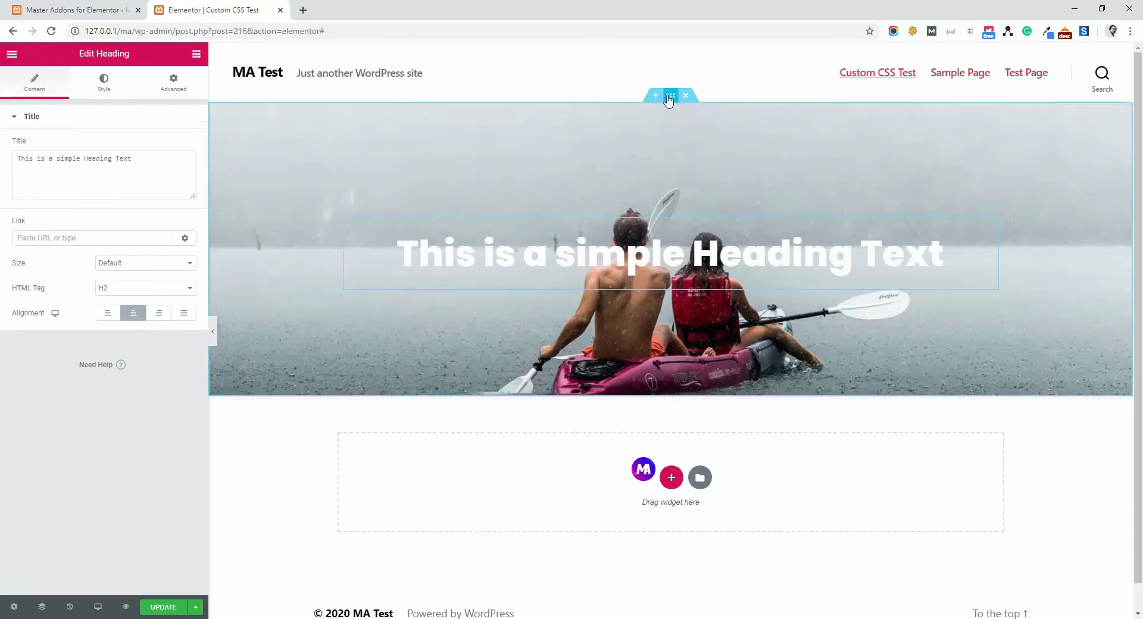
- Open the hero section's MA Custom CSS editor and start an empty selector { } rule
click(173, 82)
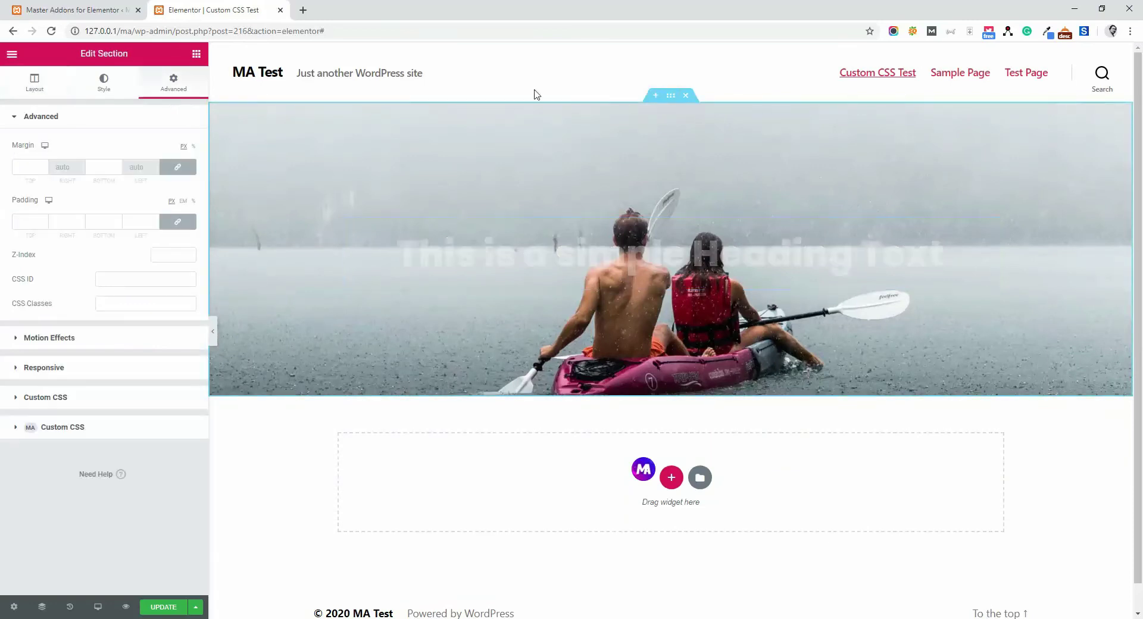
click(95, 429)
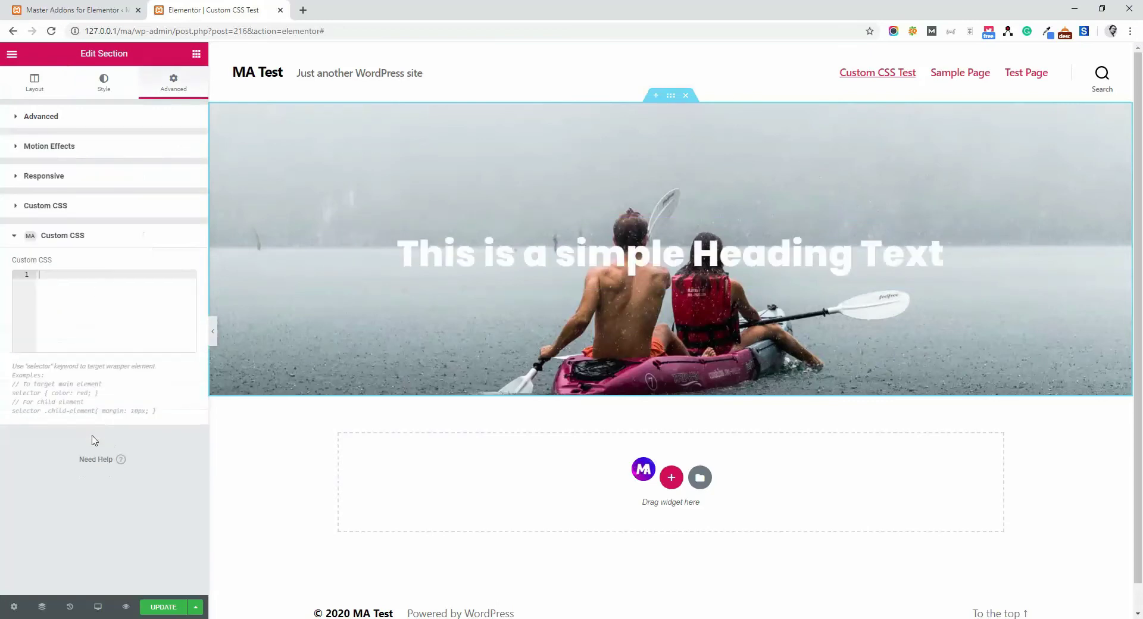
click(104, 286)
text(sele)
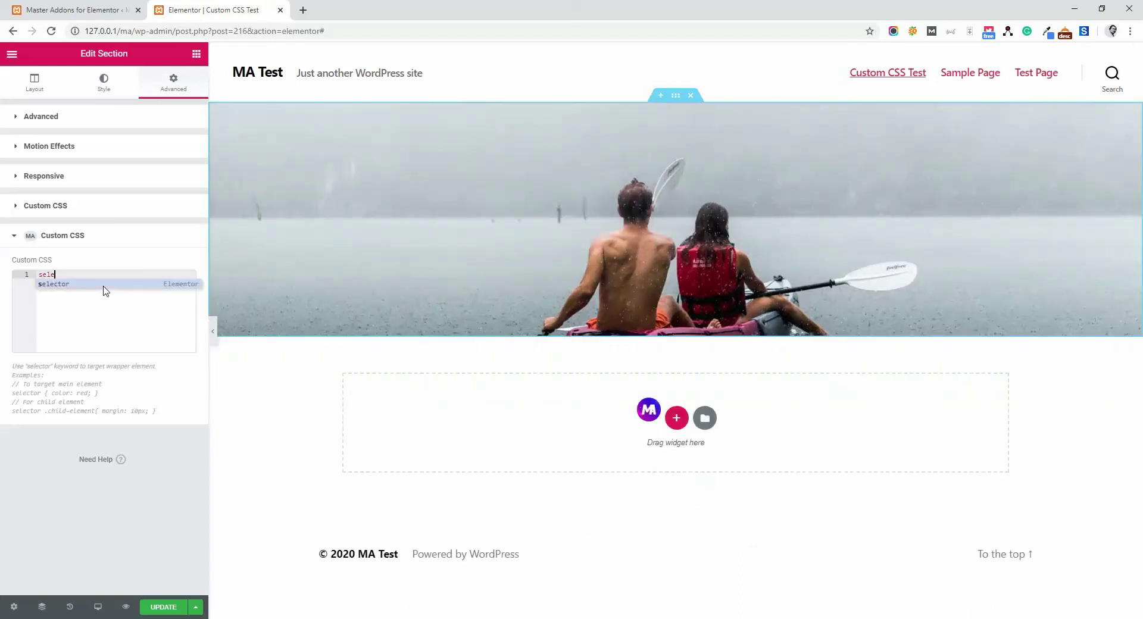
key(Return)
text({)
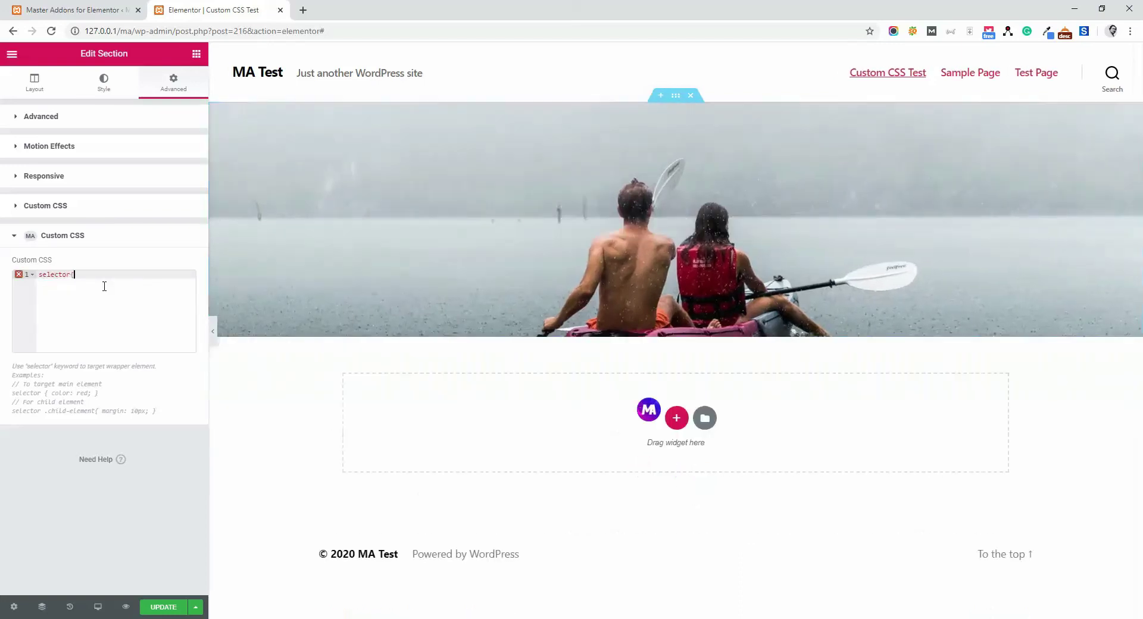
text(})
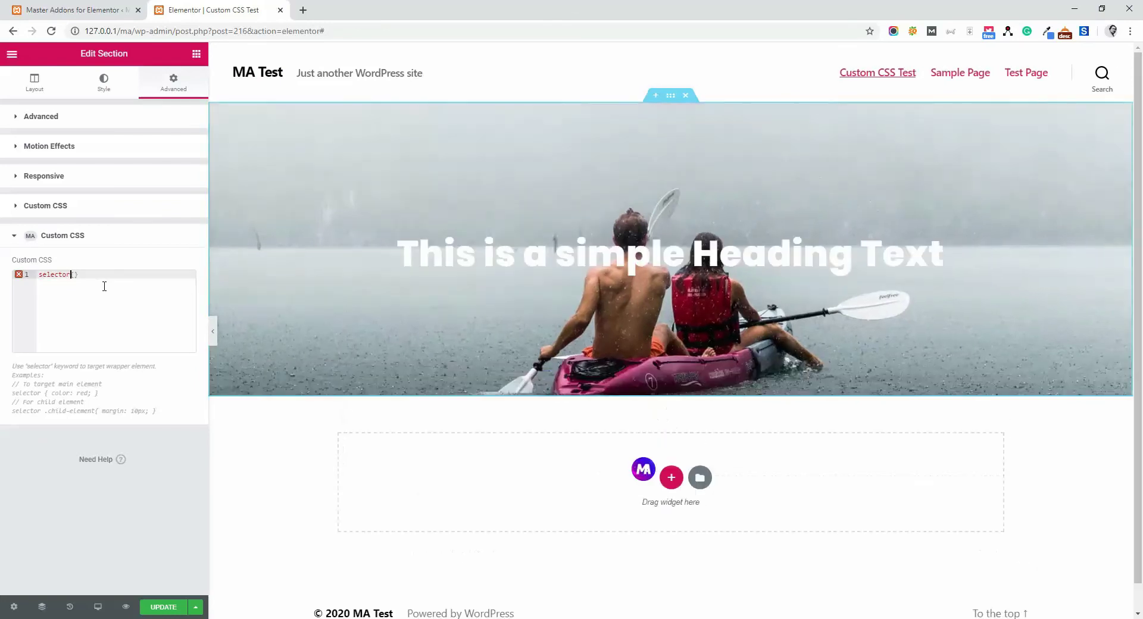
key(Return)
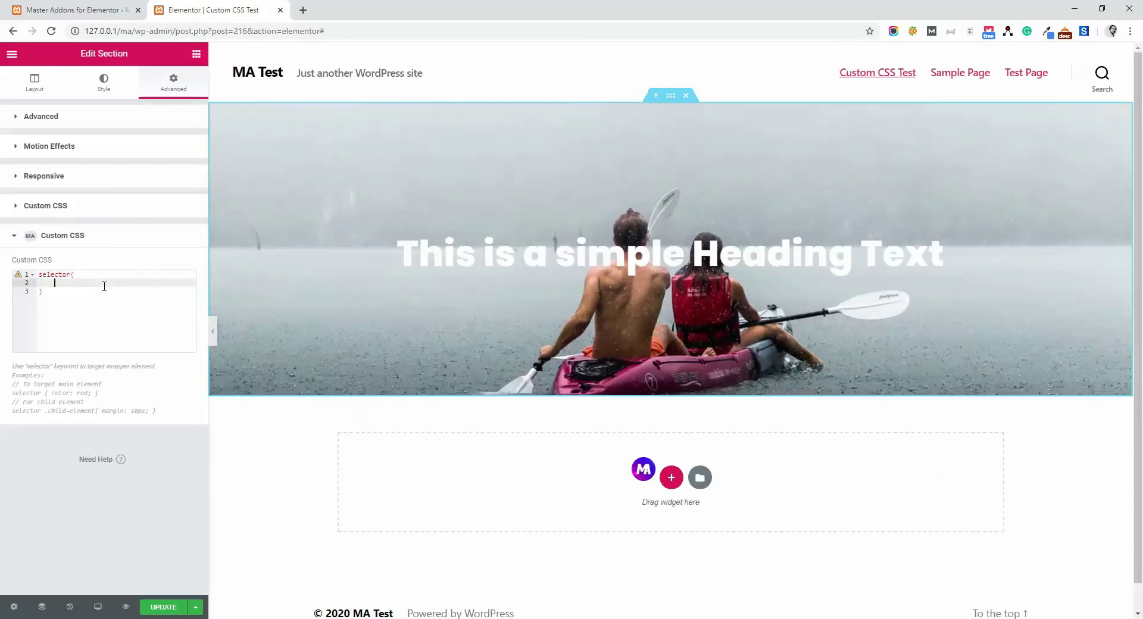
- Add padding: 400px 0; inside the rule and select the stray characters on line 2
text(paddin)
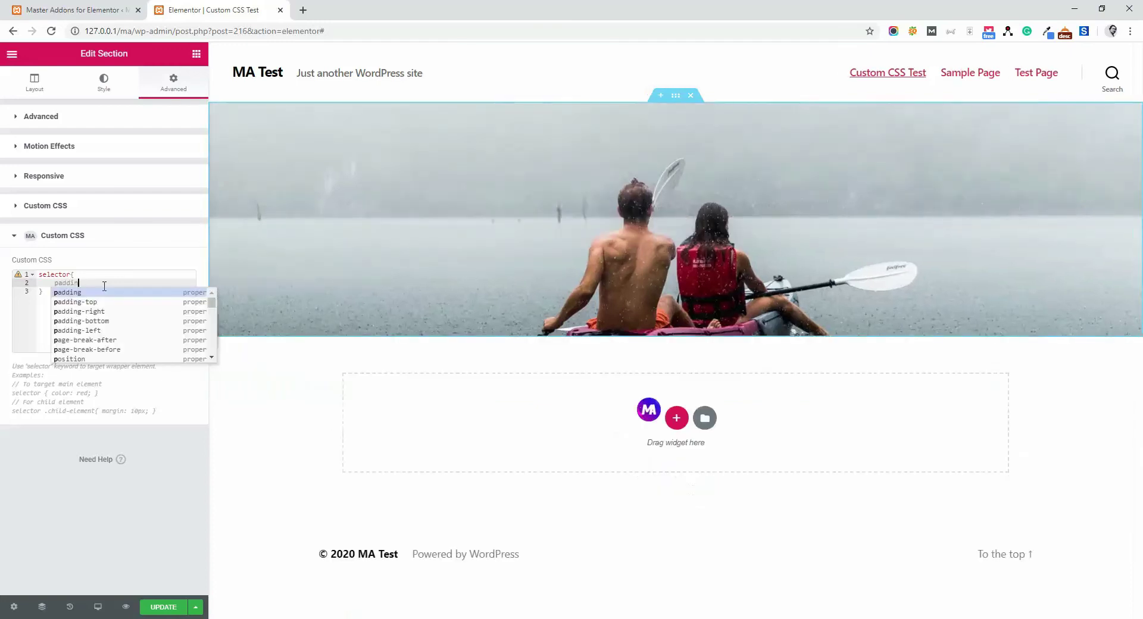
key(Return)
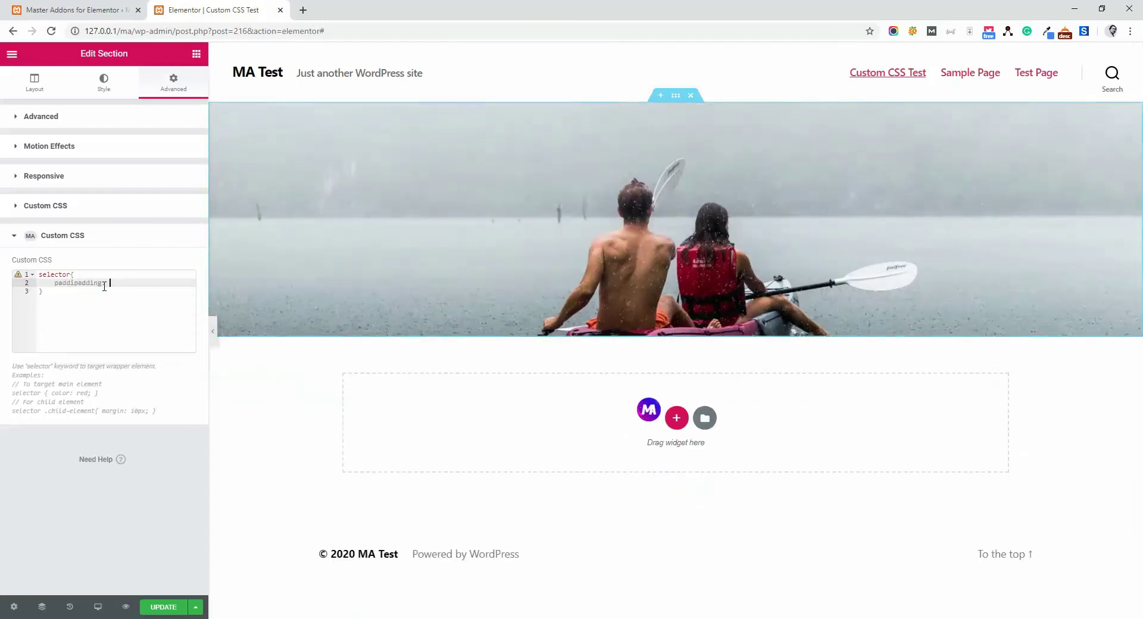
text(400)
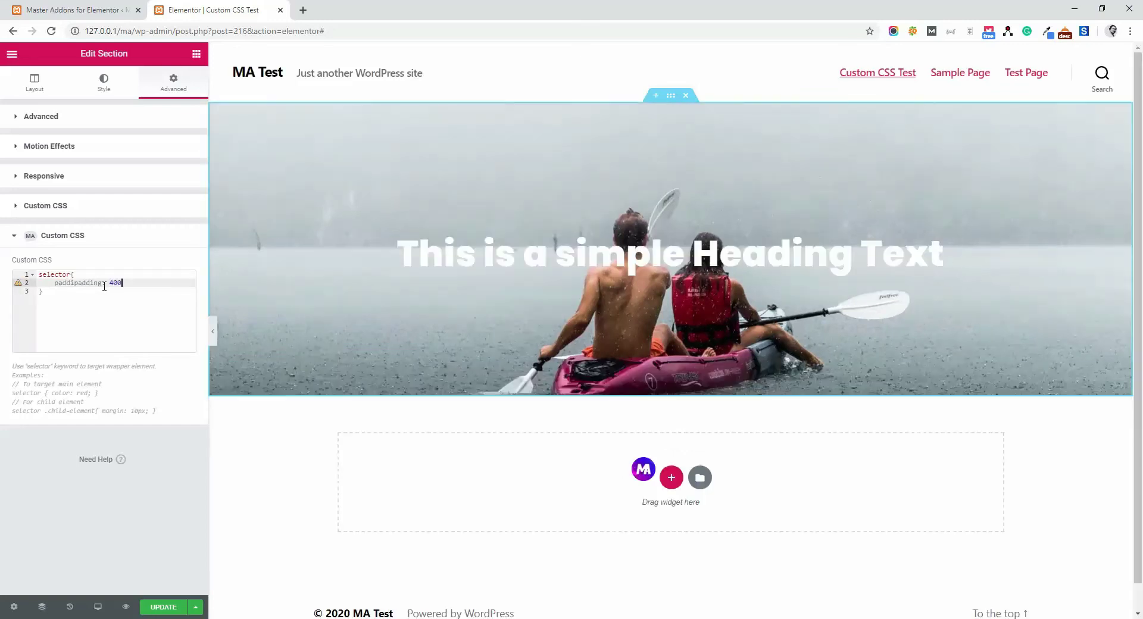
text(px 0;)
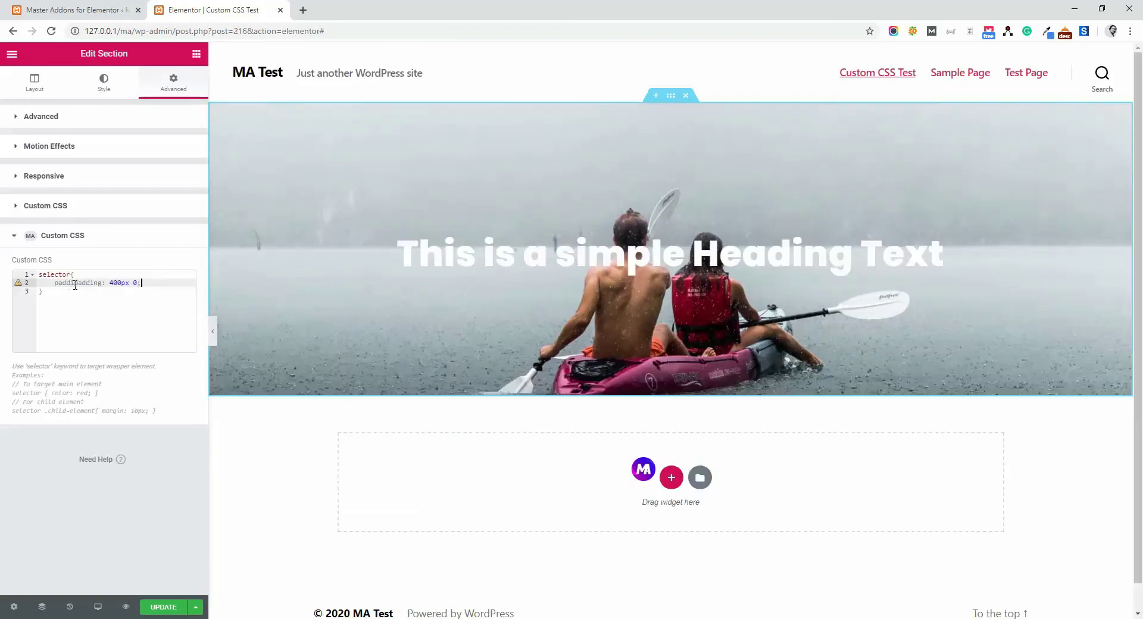
drag(75, 285, 54, 285)
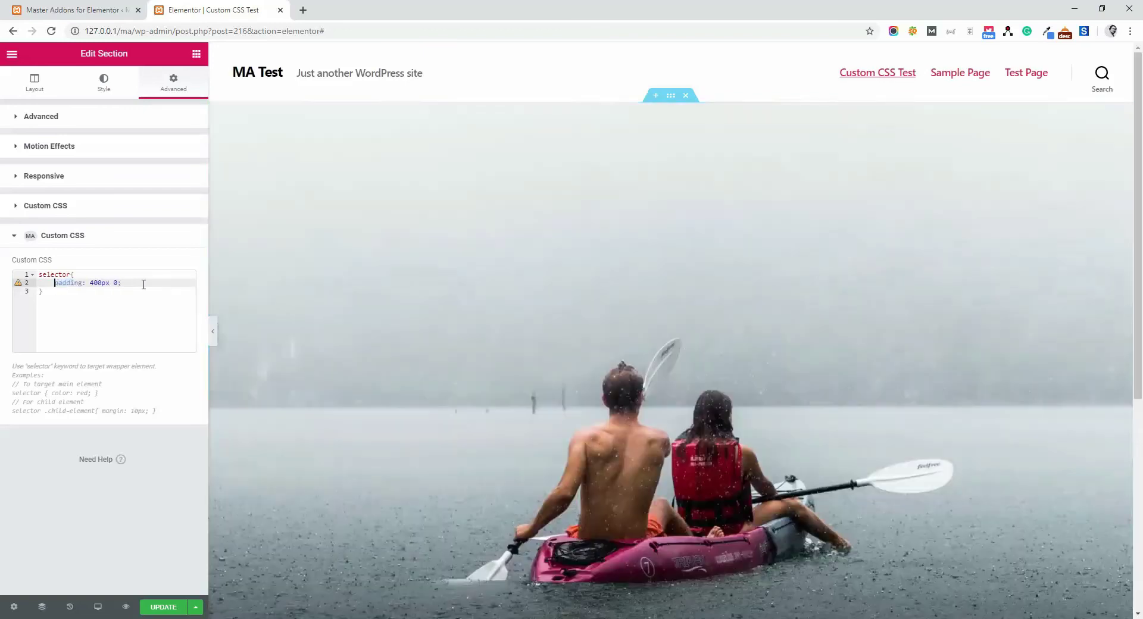
- Delete the stray characters and add transform: skew(0deg, -10deg); on a new line
key(BackSpace)
click(143, 284)
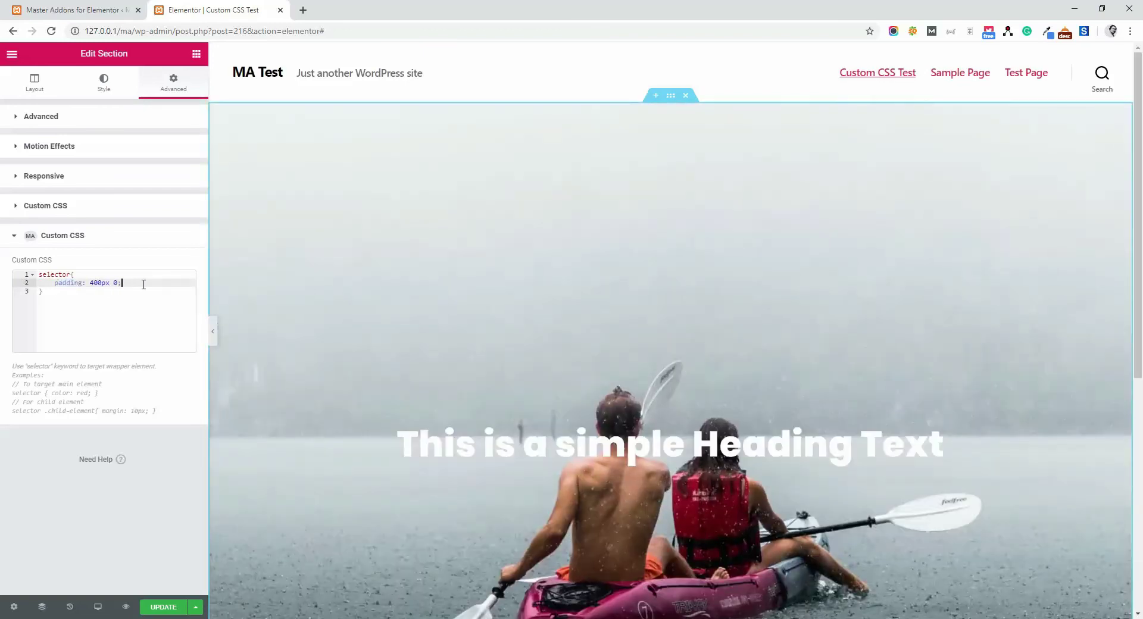
key(Return)
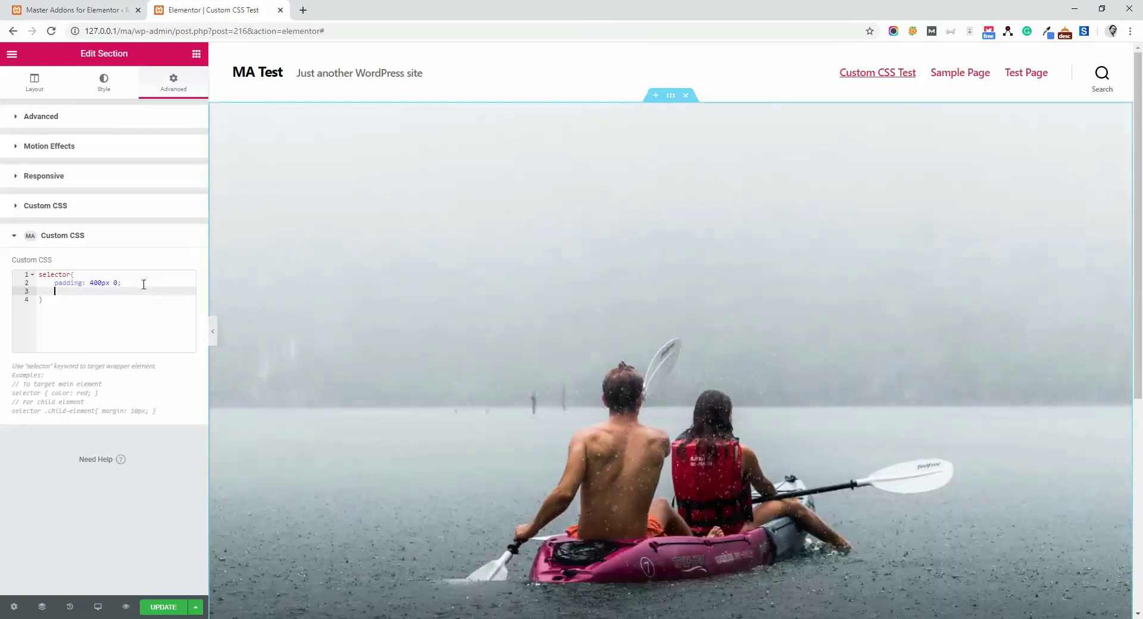
text(tr)
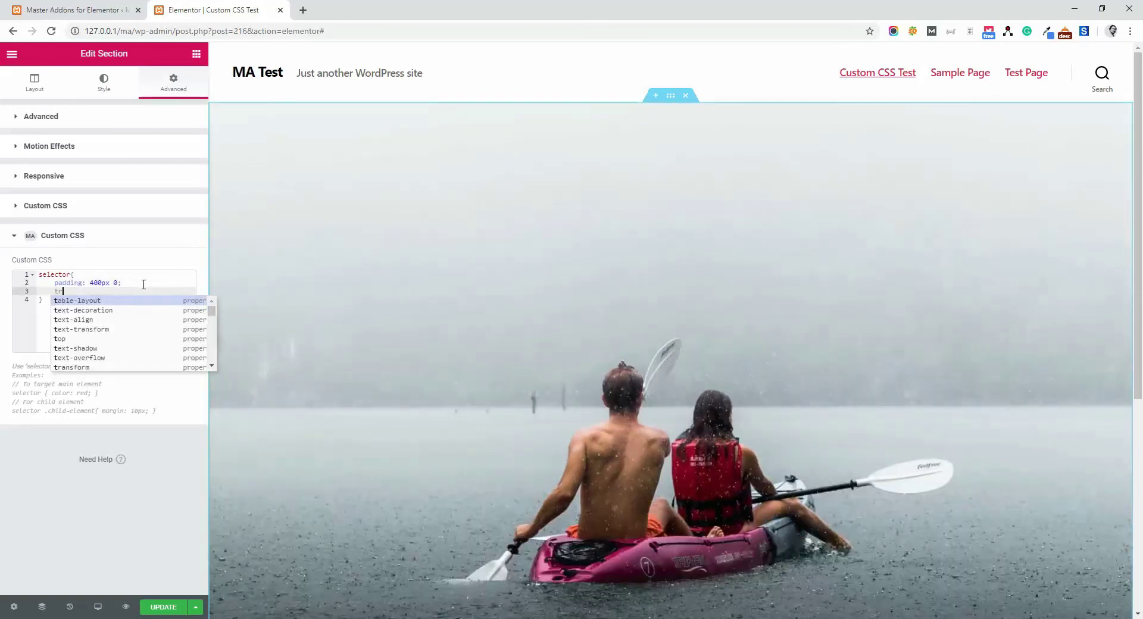
text(ans)
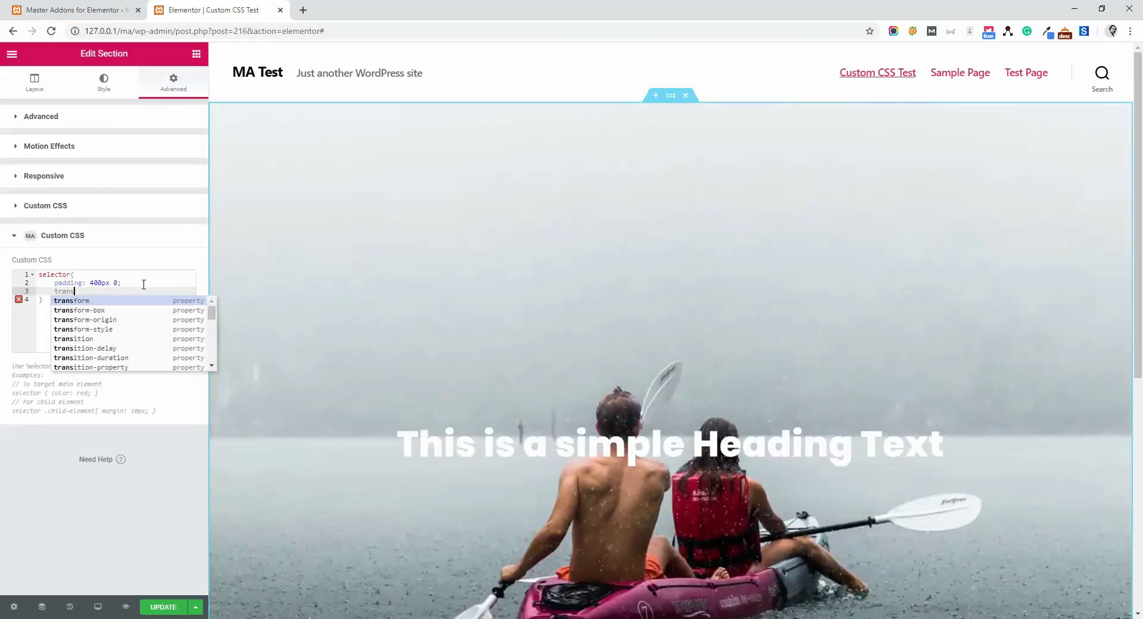
key(Return)
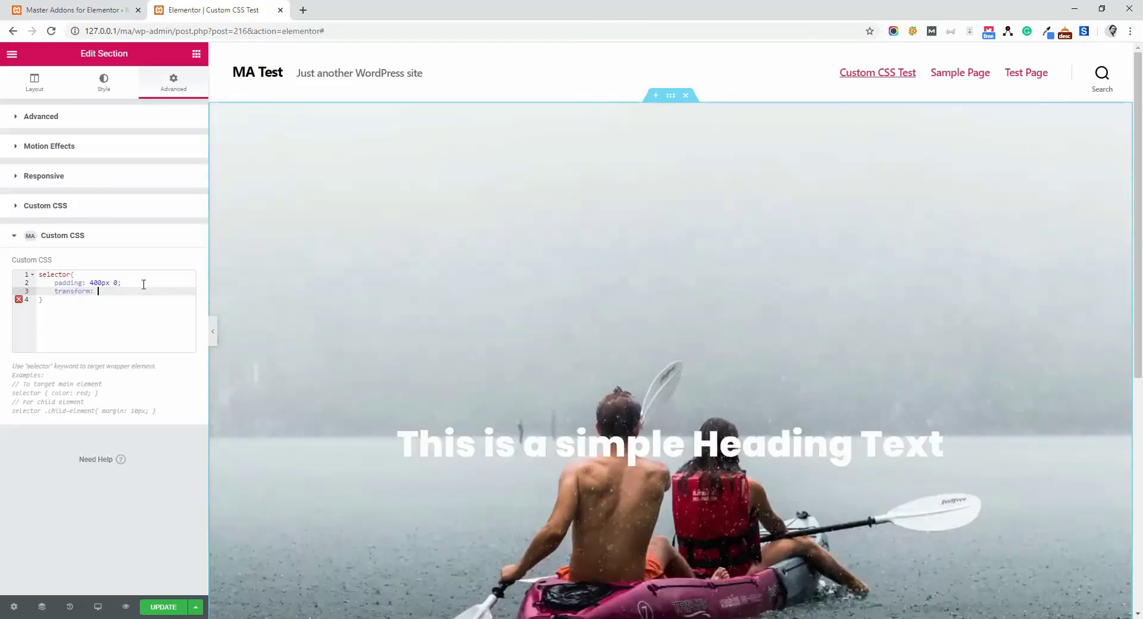
text(s)
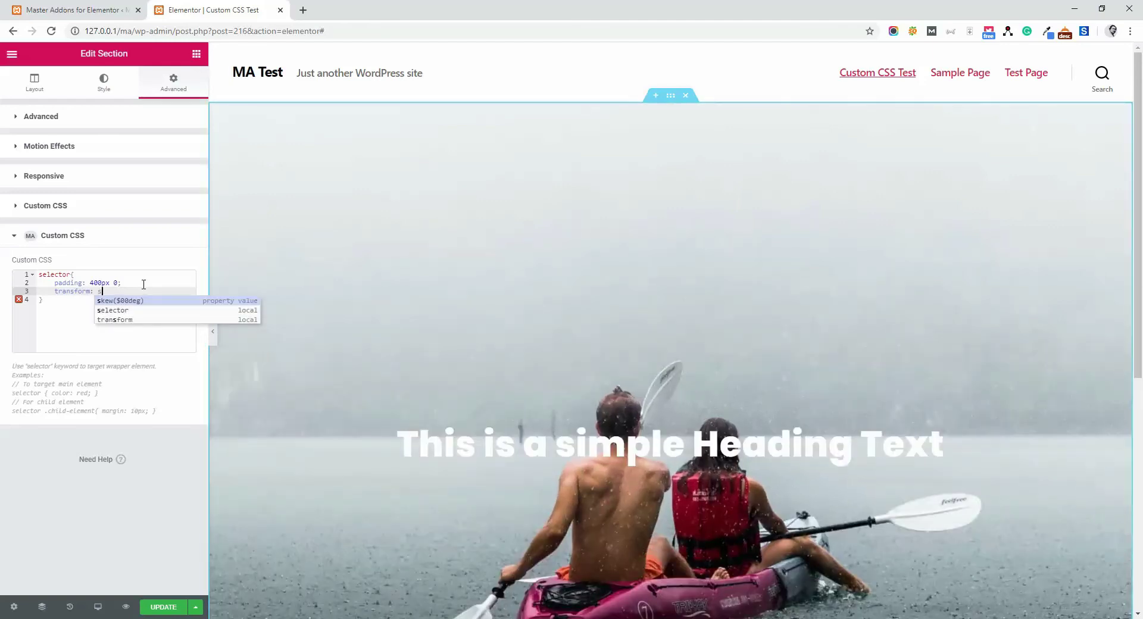
text(kew(0)
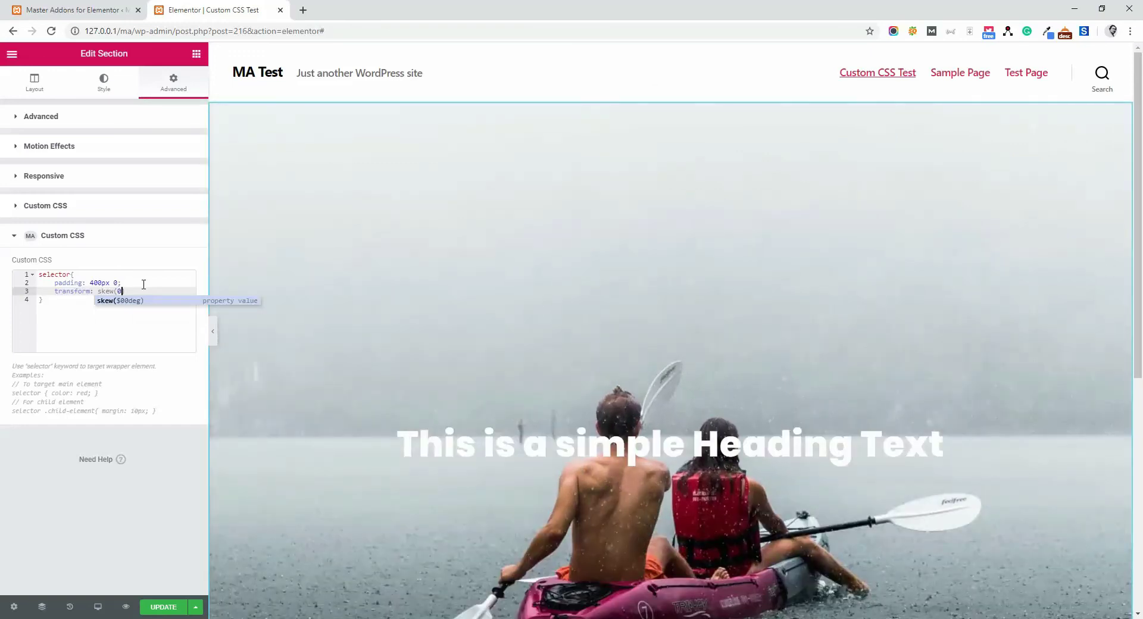
text(deg, -10de)
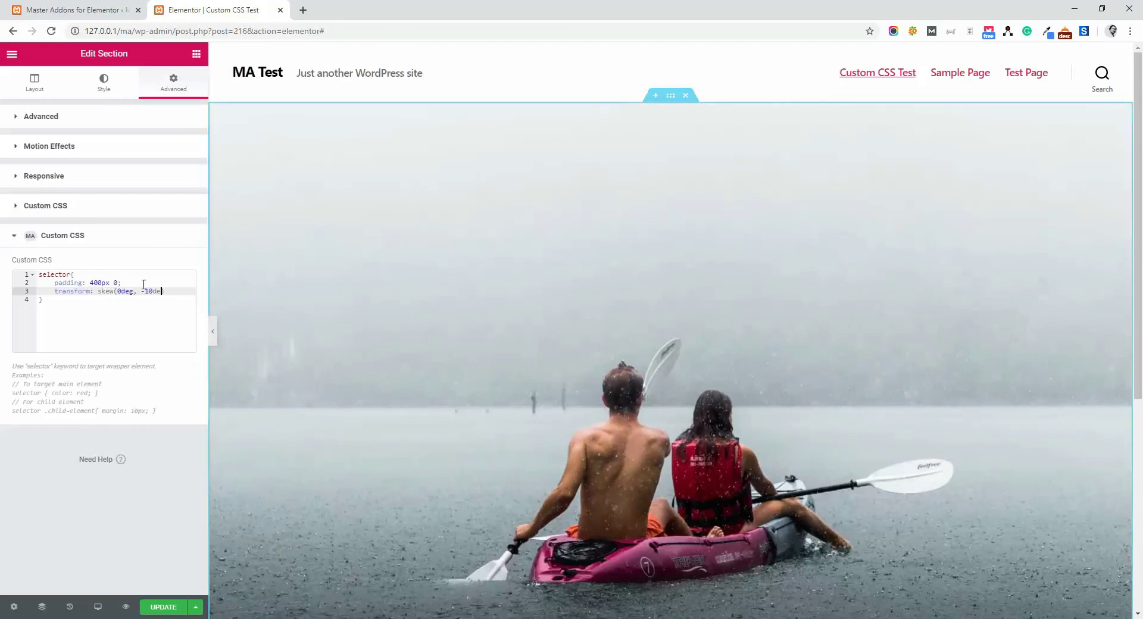
text())
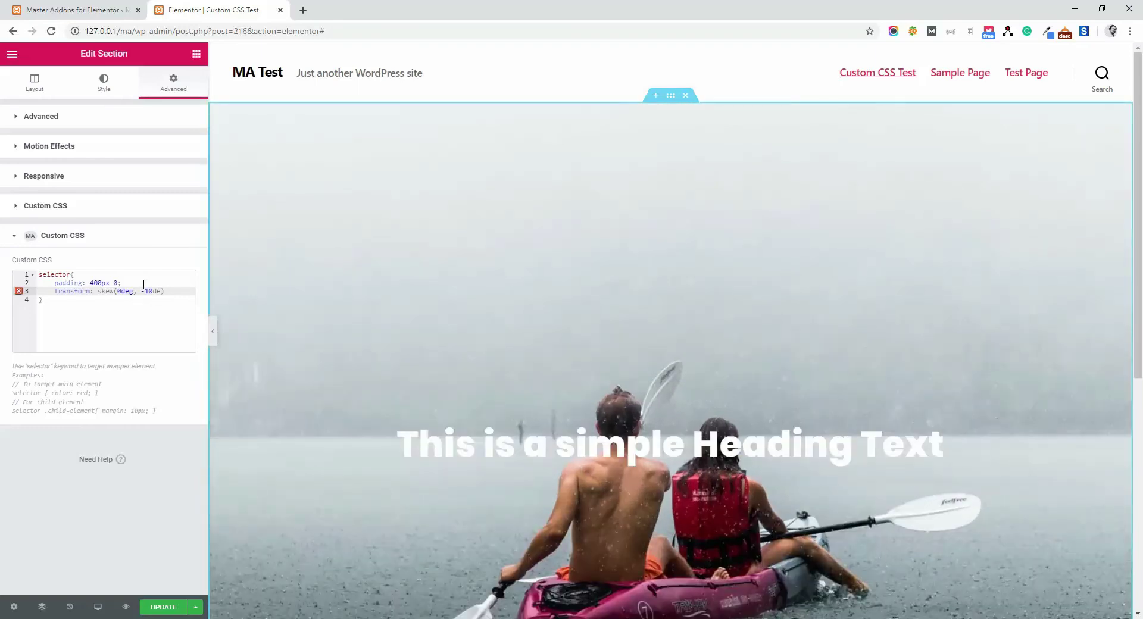
text(g)
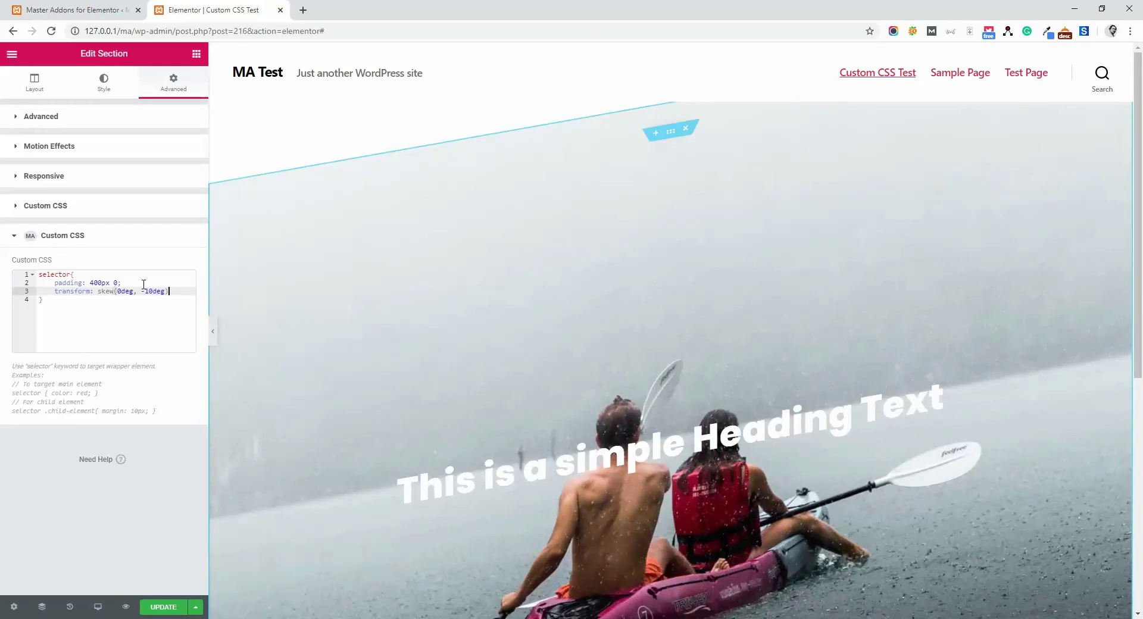
text(;)
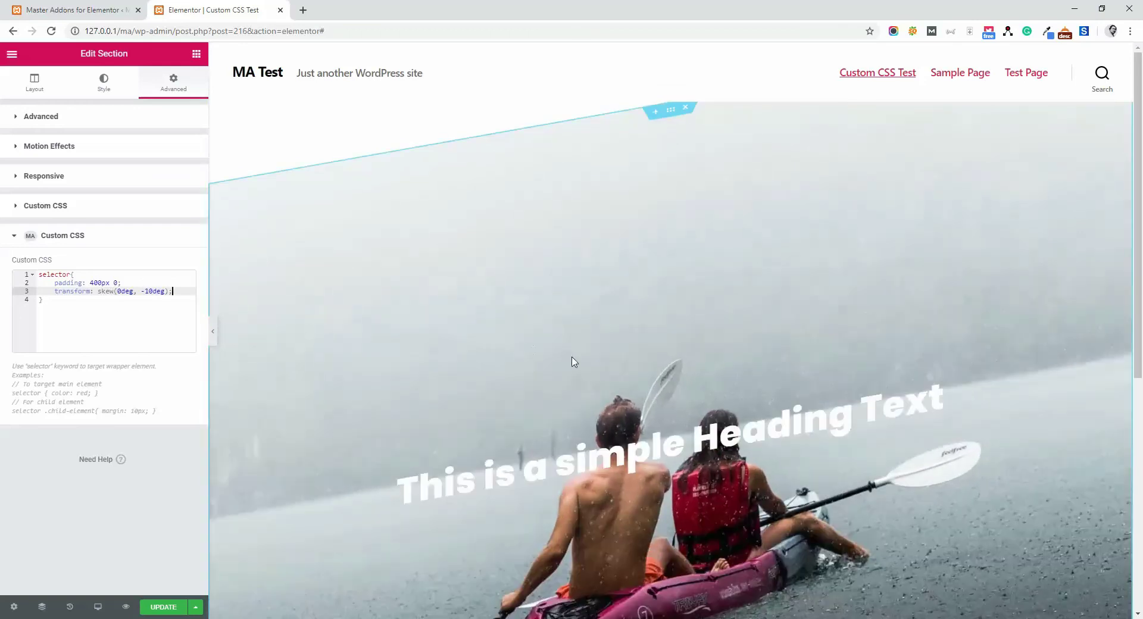
scroll(783, 288, down, 1)
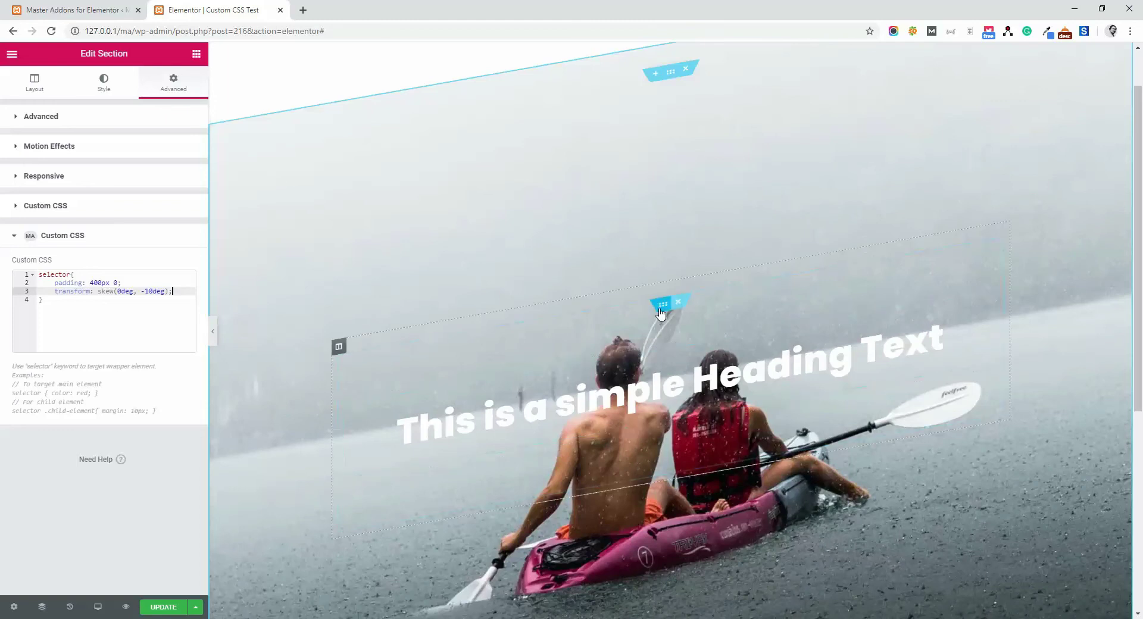
- Select the heading's inner section and expand its empty Master Addons custom CSS editor under Advanced
click(663, 306)
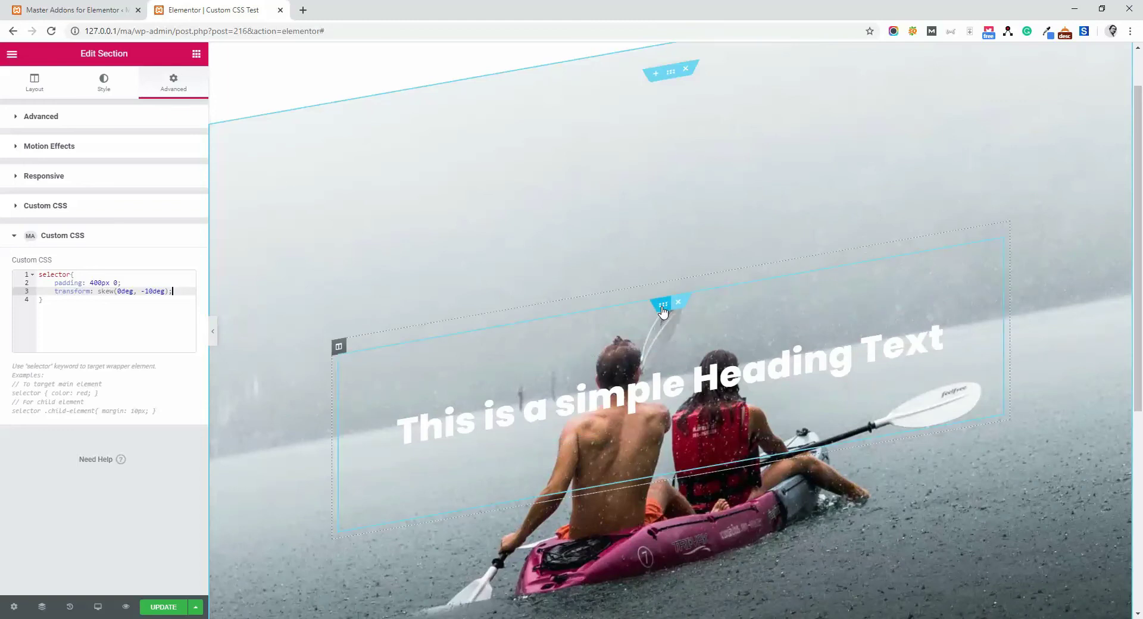
click(173, 83)
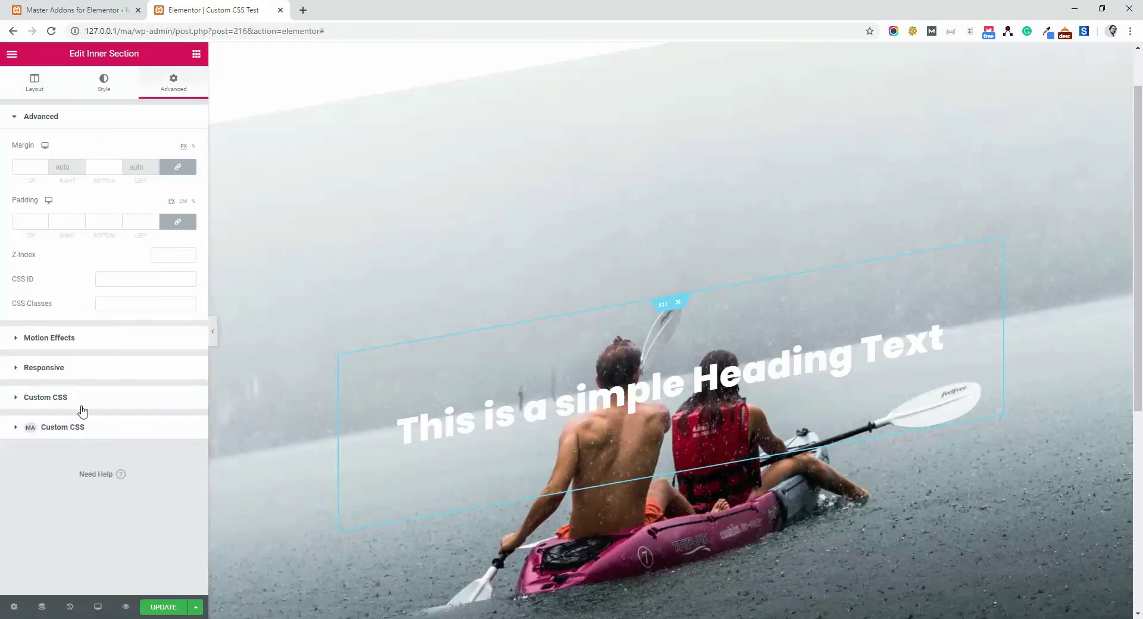
click(53, 398)
click(60, 430)
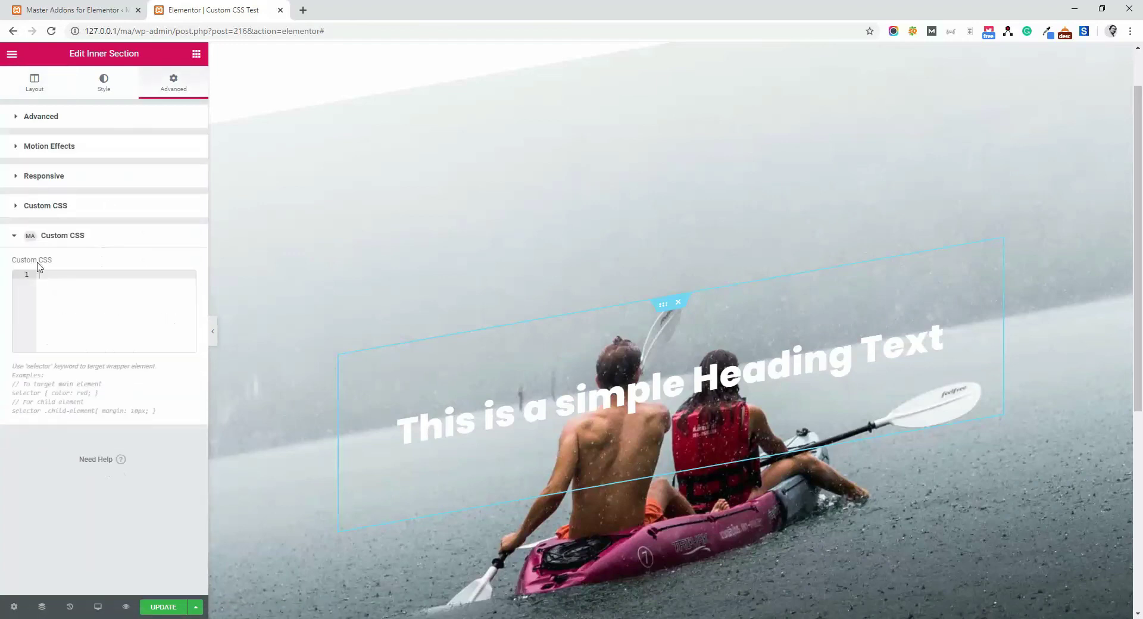
click(56, 206)
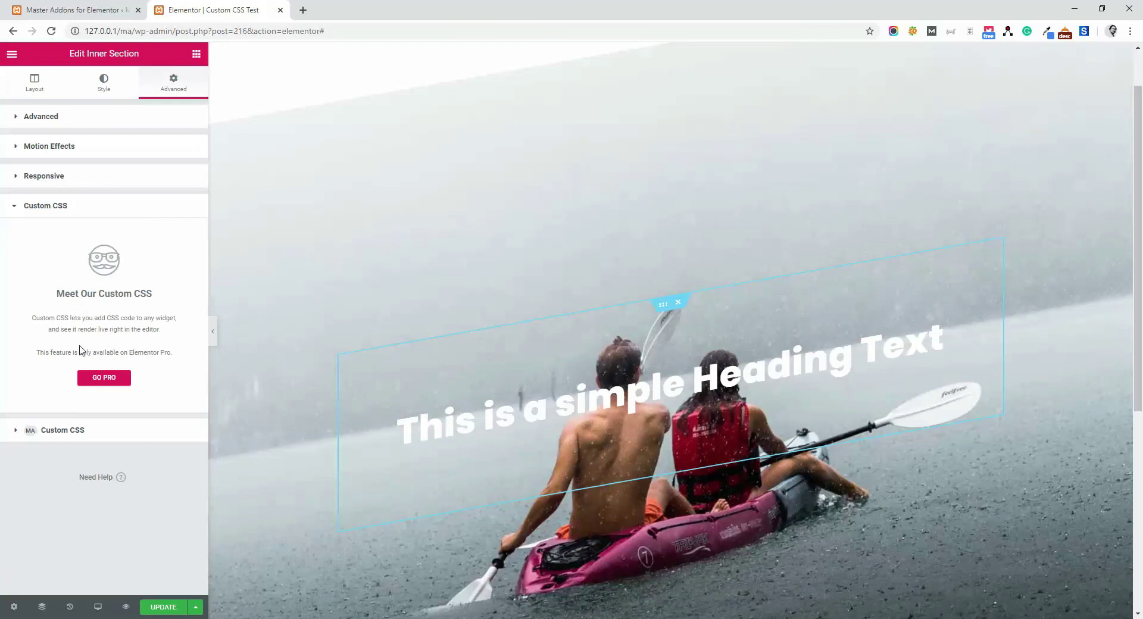
click(50, 436)
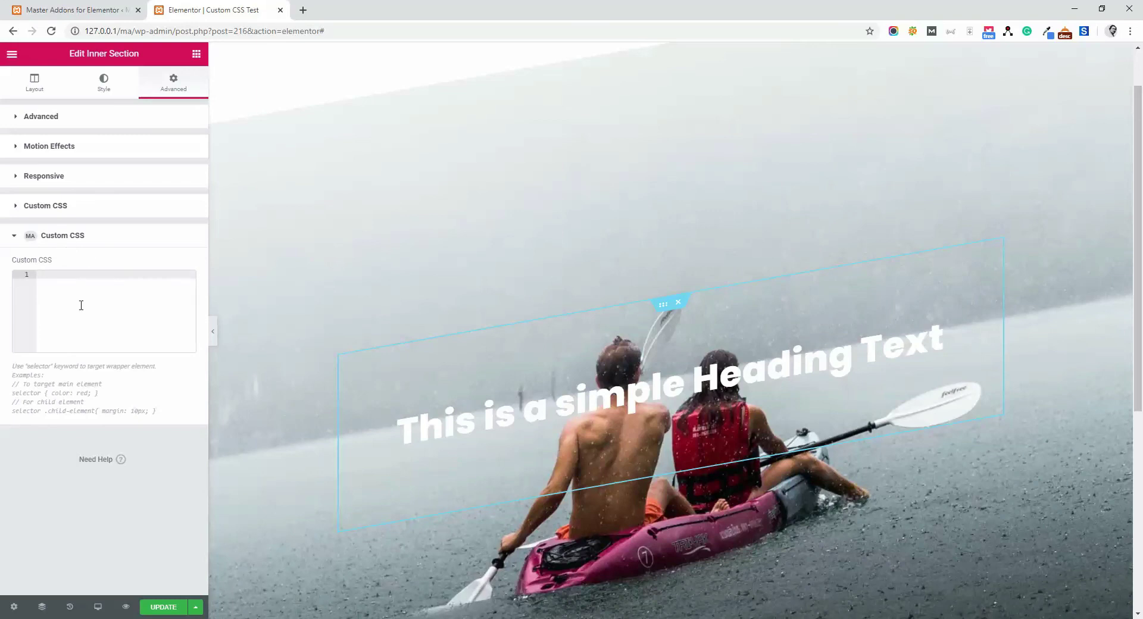
- Write the rule selector { transform: skew(0deg, 10deg); } in the inner section's MA Custom CSS
text(se)
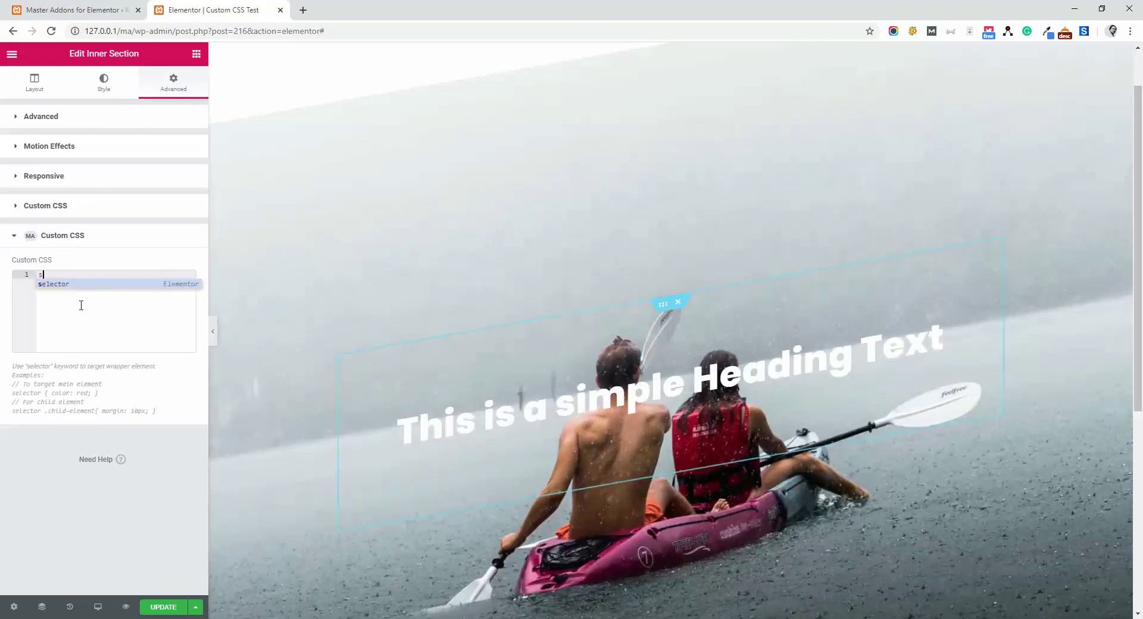
key(Return)
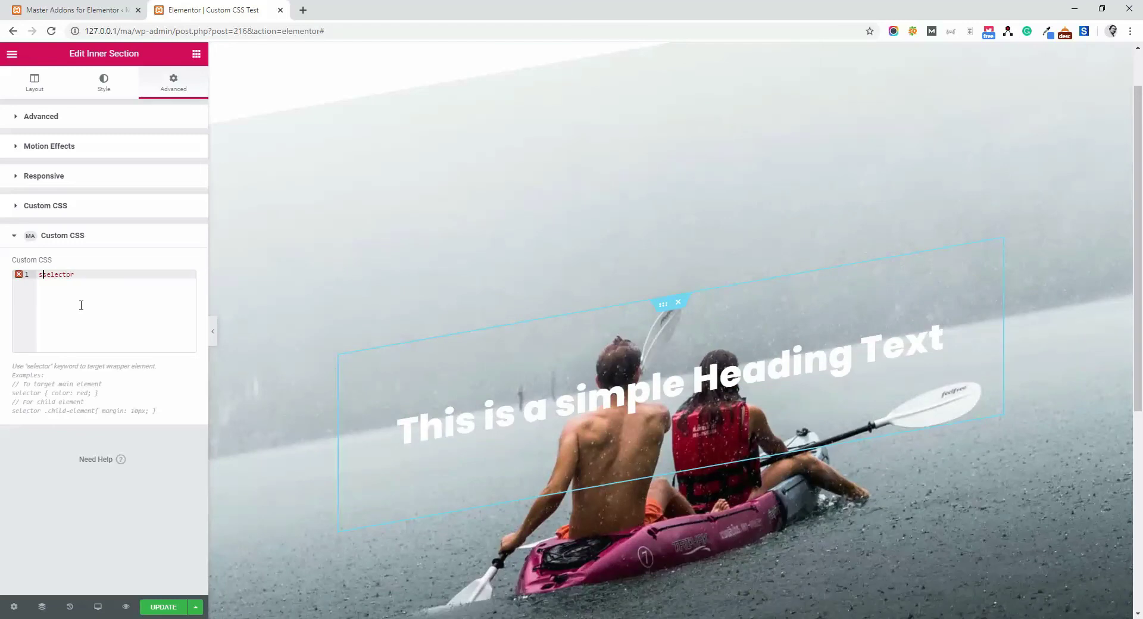
key(Delete)
text({)
key(Return)
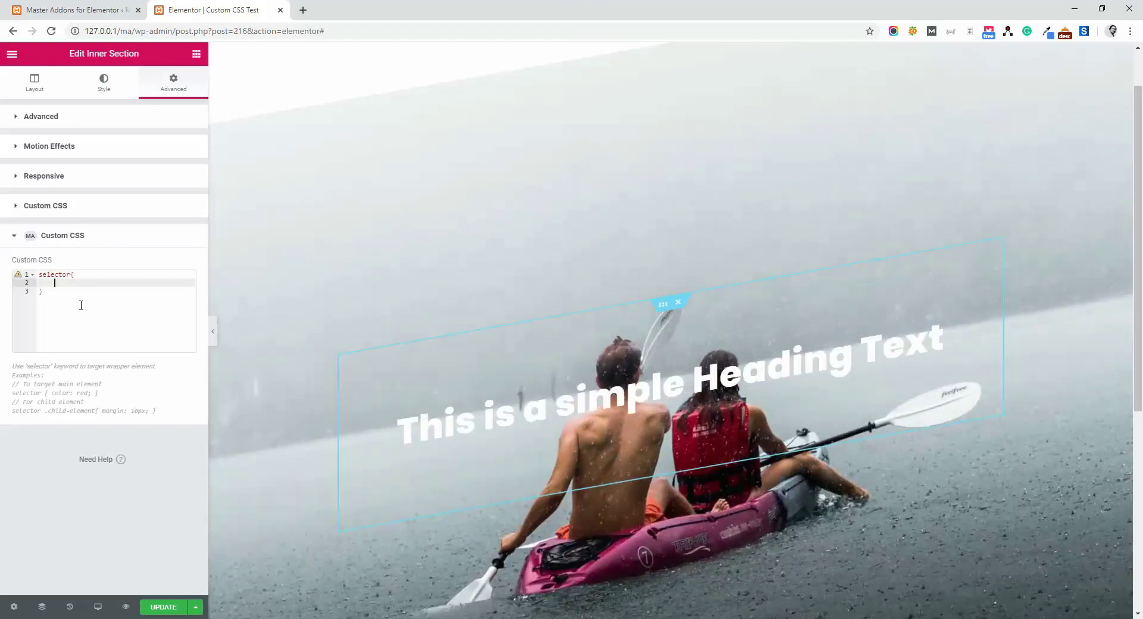
text(trans)
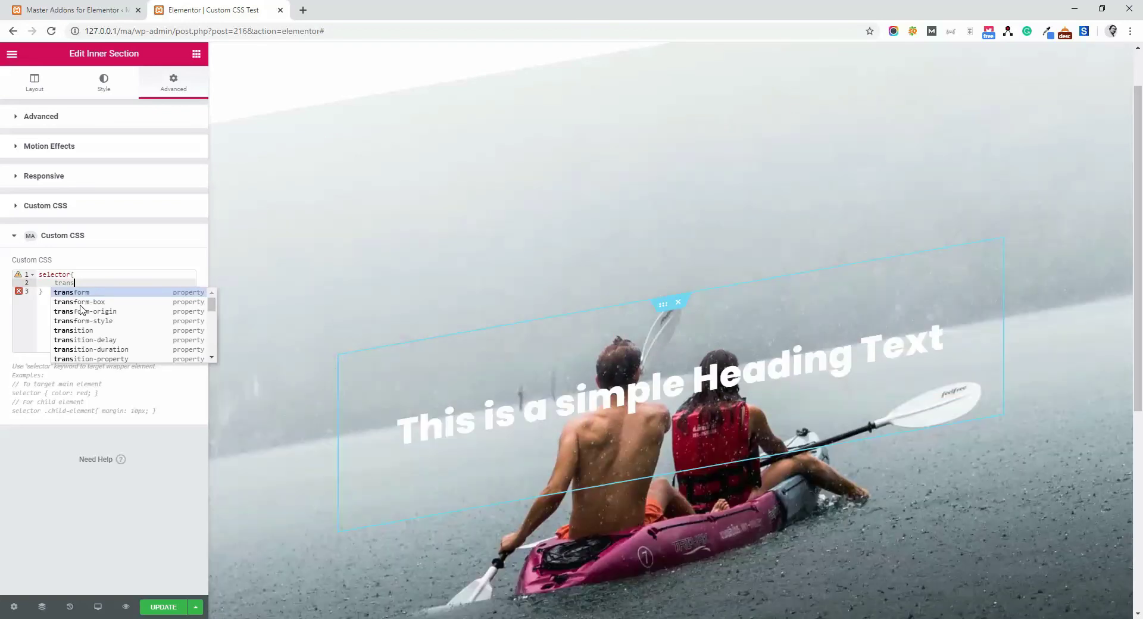
key(Return)
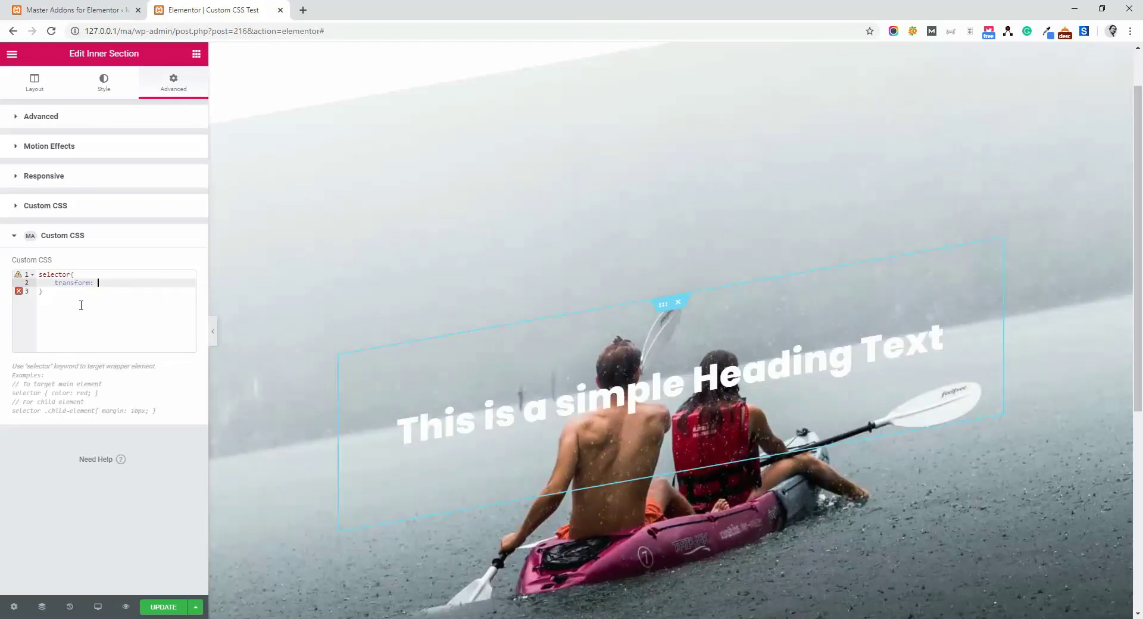
text(skew(0)
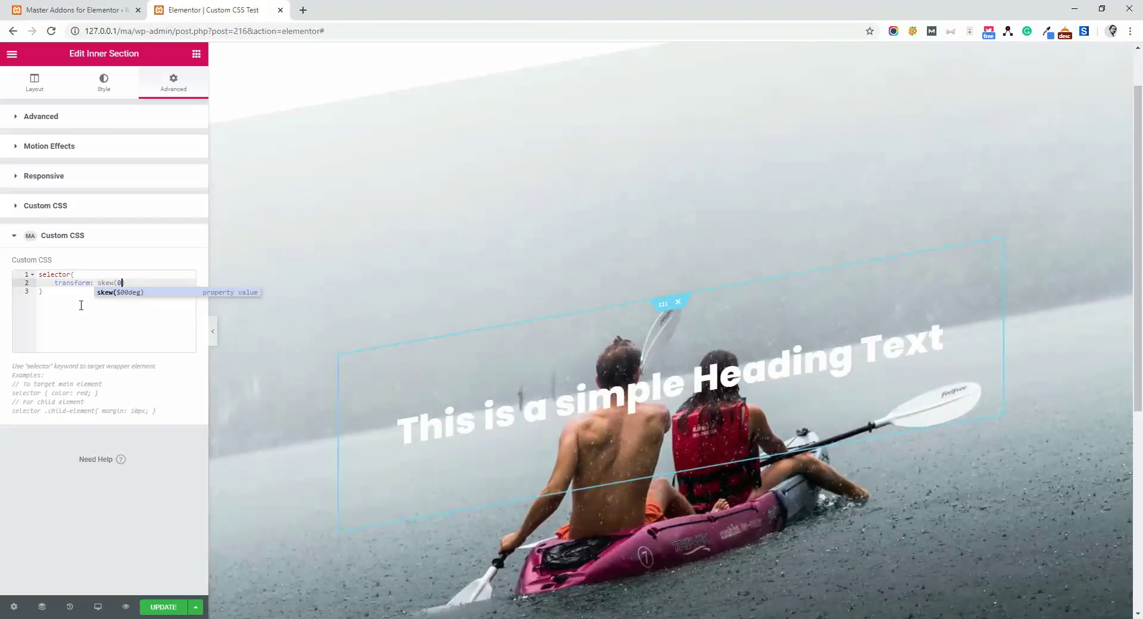
text(deg,)
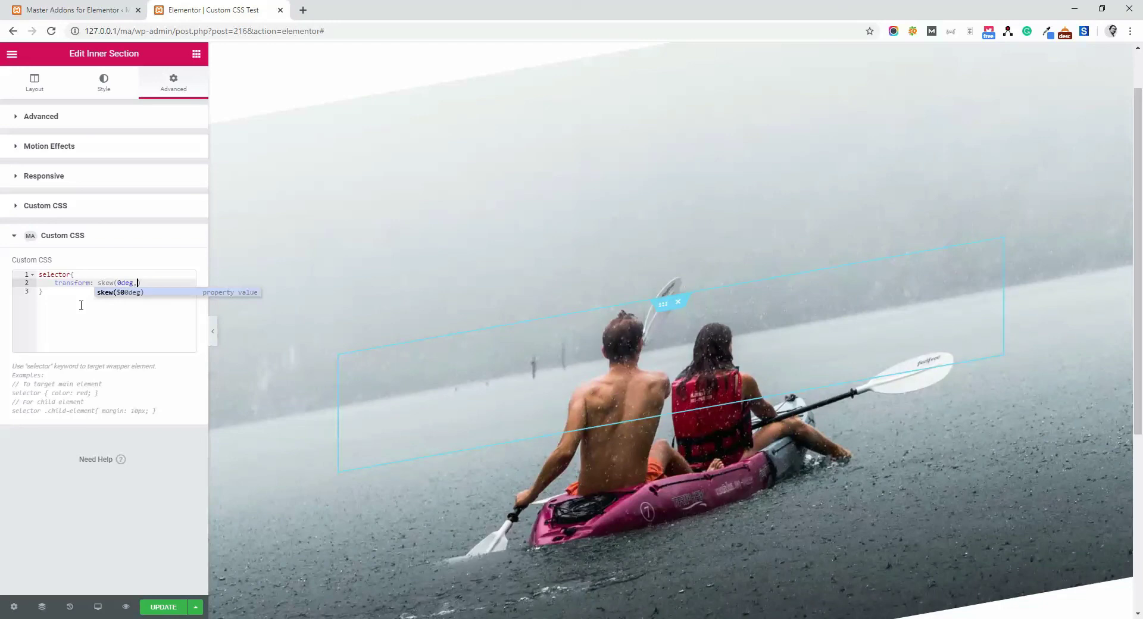
text( 10deg))
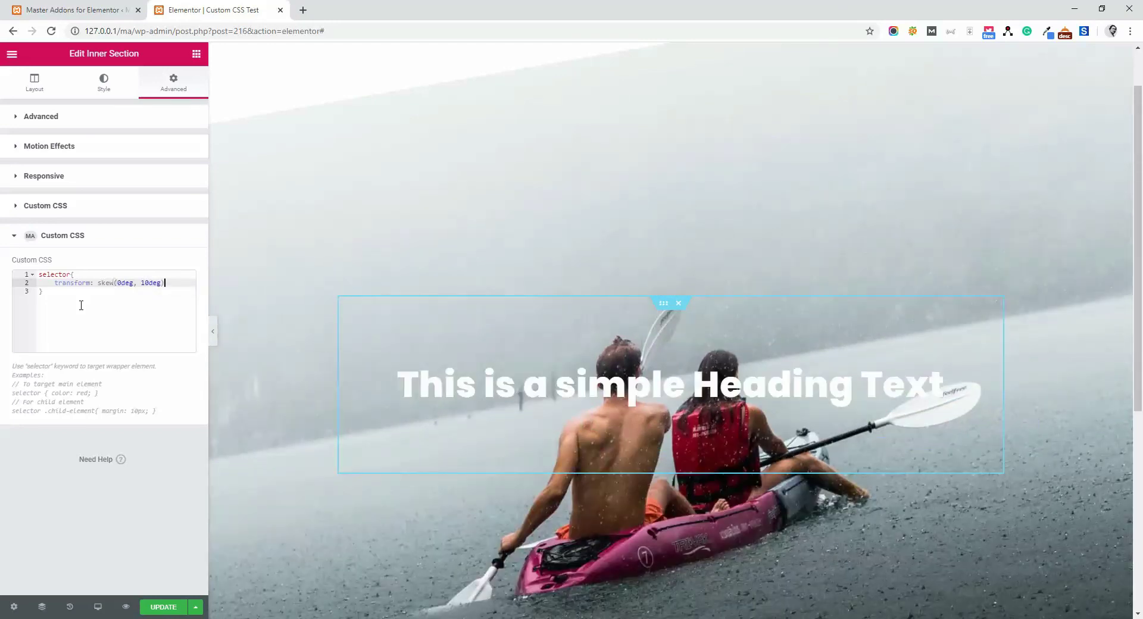
text(;)
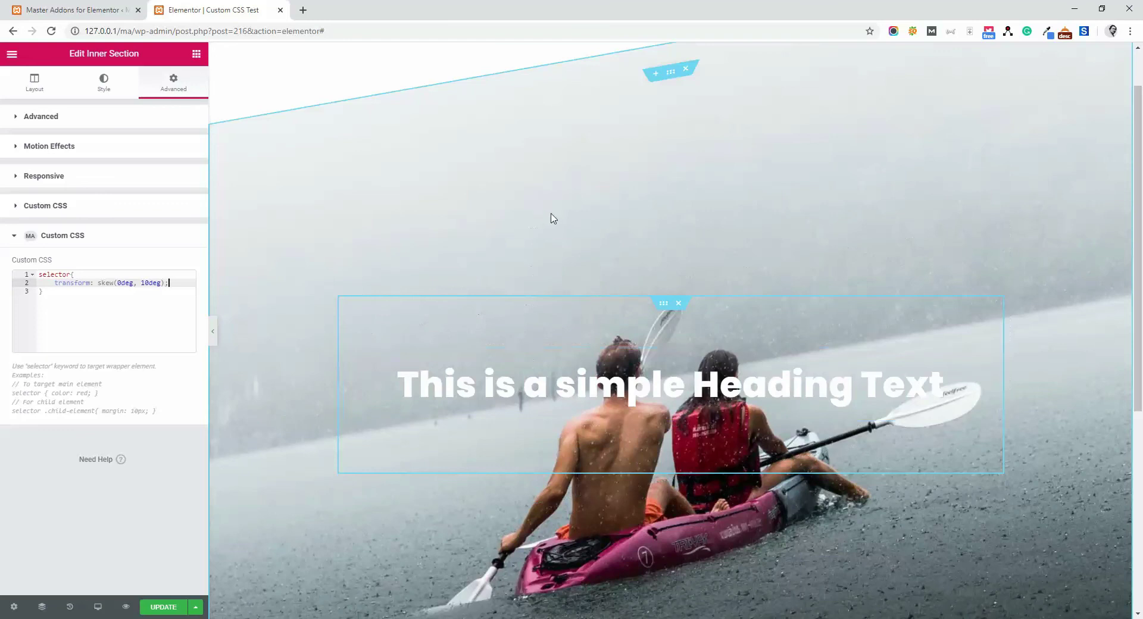
scroll(551, 220, down, 2)
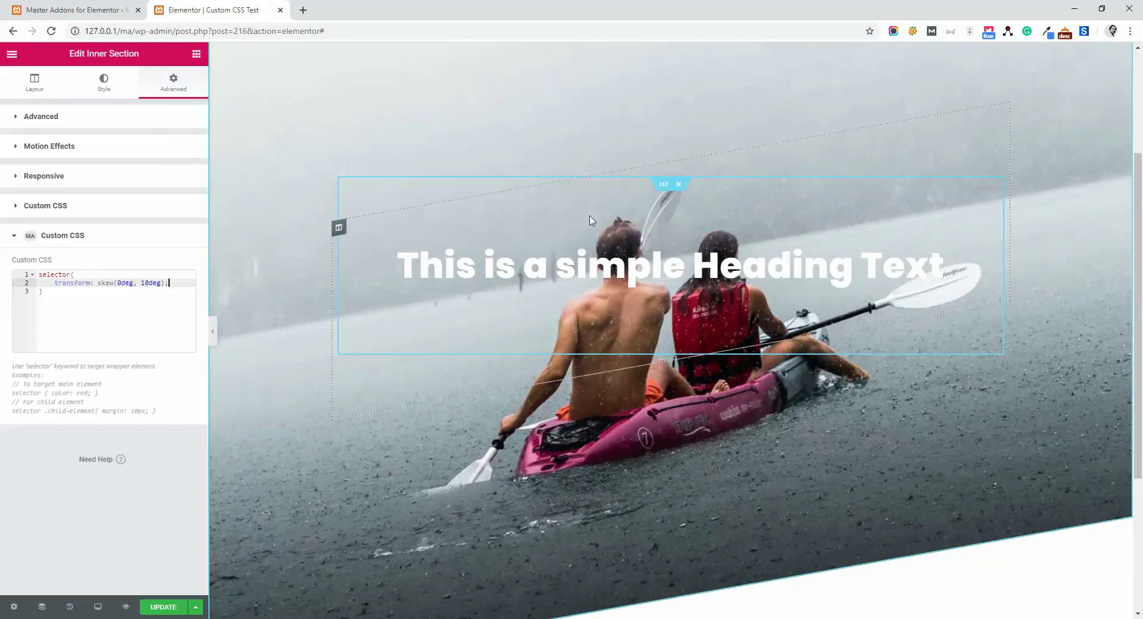
- Open Page Settings and expand the page-level MA Custom CSS editor in the Advanced tab
click(13, 607)
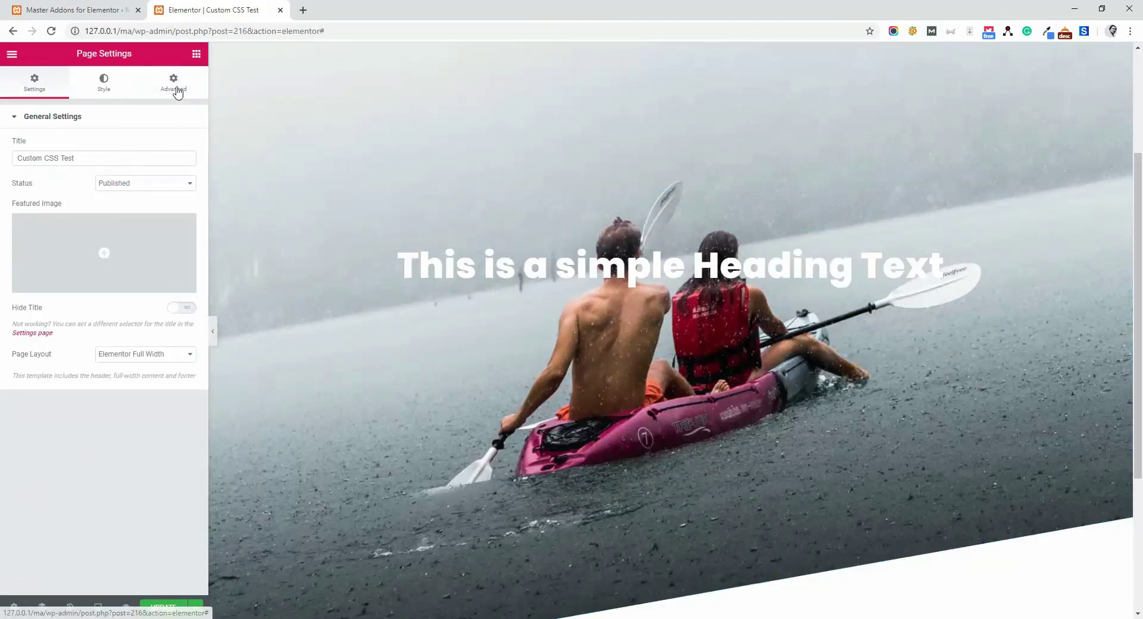
click(173, 86)
click(81, 337)
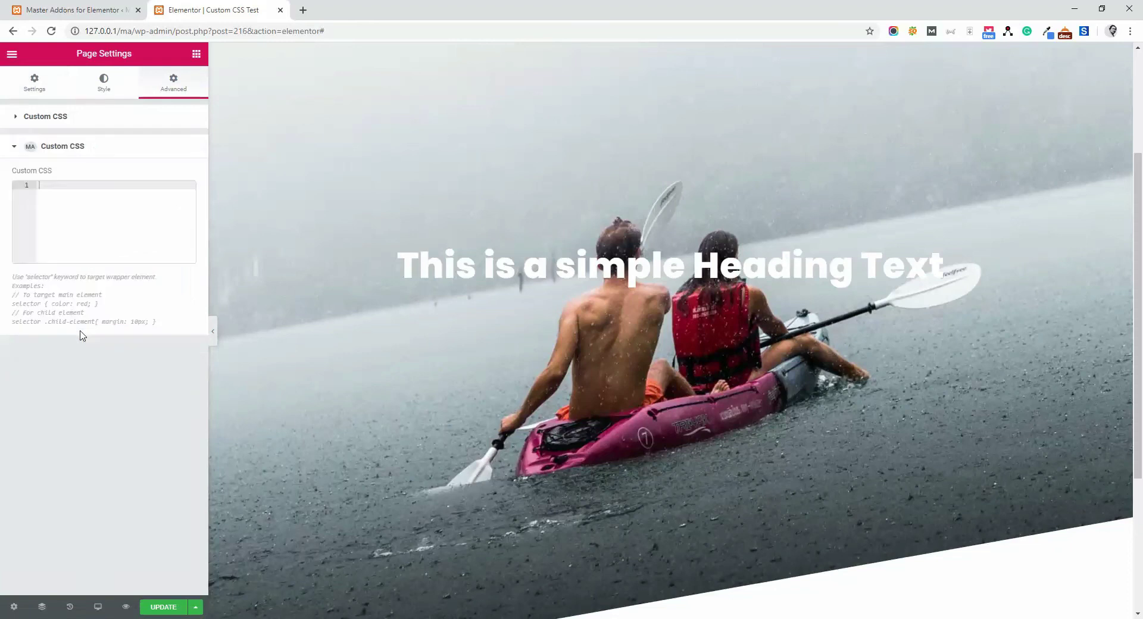